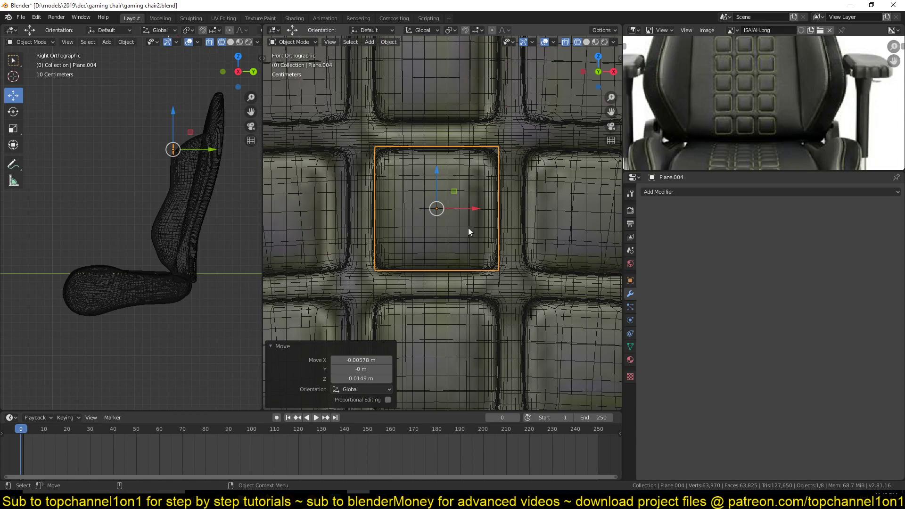
# Apply the plane's scale, then bevel its four corner vertices about 0.015 m wide with 2 segments.
pyautogui.hotkey('ctrl', 'a')
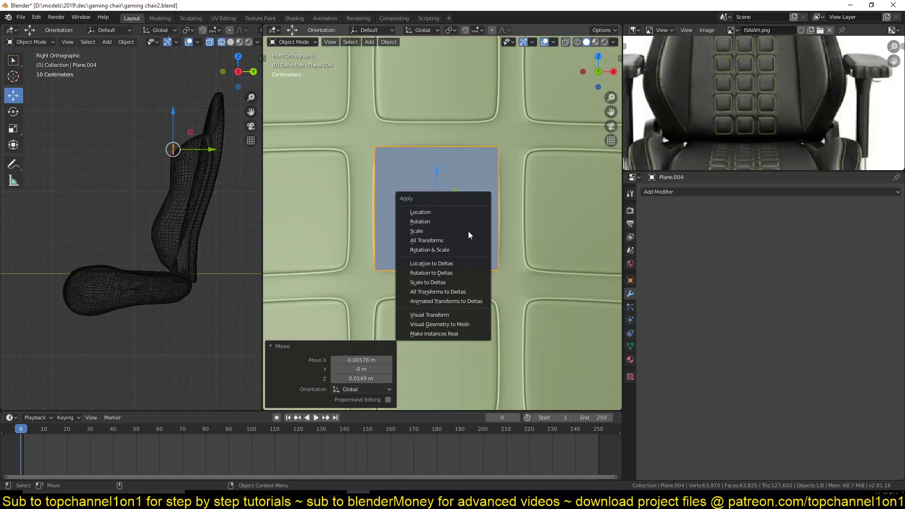
pyautogui.click(468, 231)
pyautogui.press('Tab')
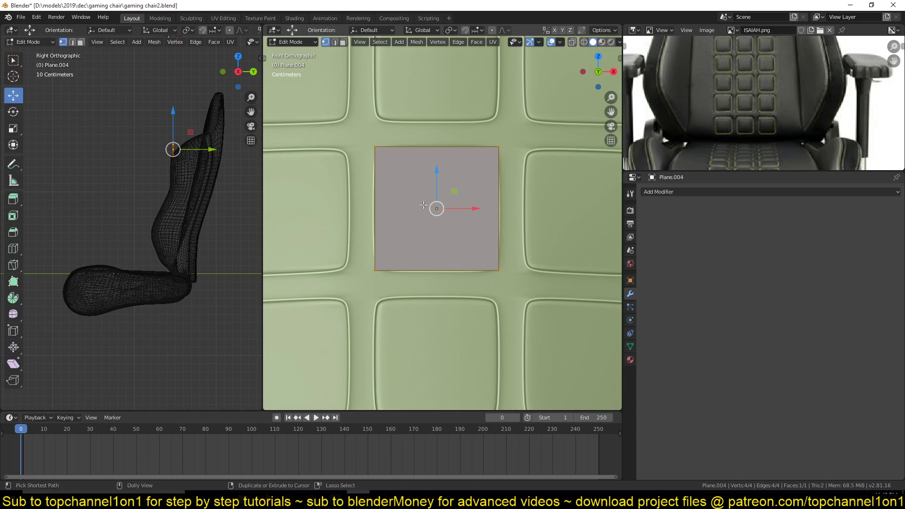
pyautogui.hotkey('ctrl', 'shift', 'b')
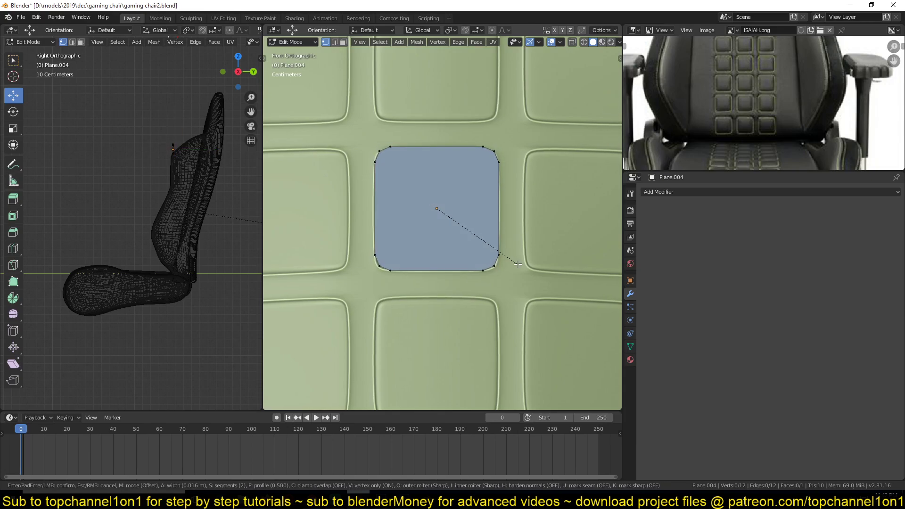
pyautogui.scroll(9, 518, 263)
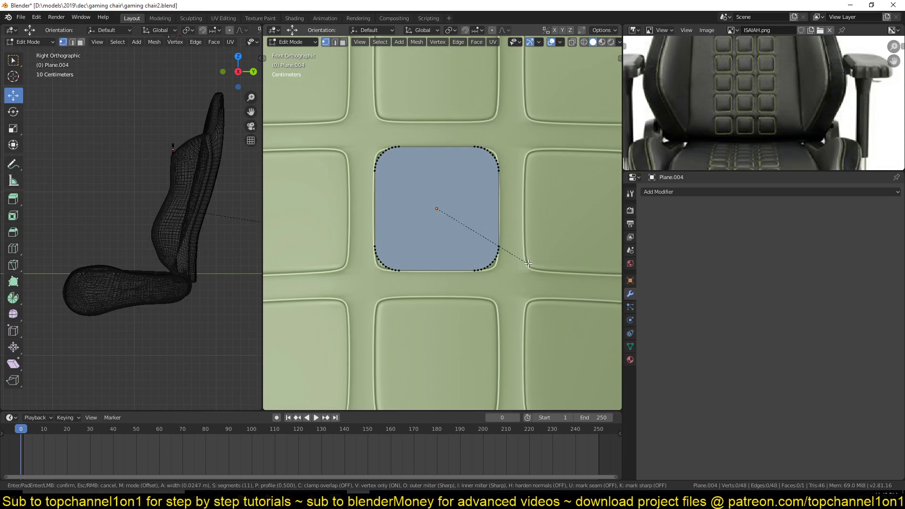
pyautogui.scroll(-9, 526, 256)
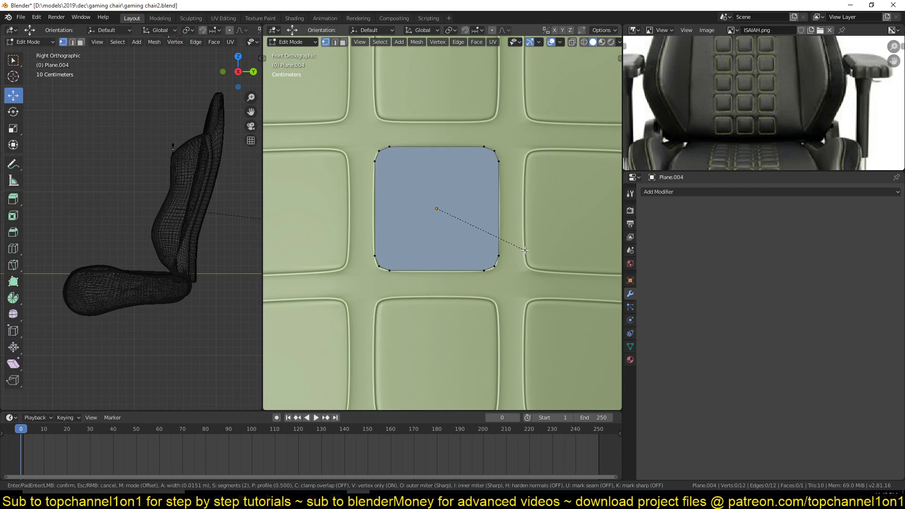
pyautogui.click(522, 250)
pyautogui.press('Tab')
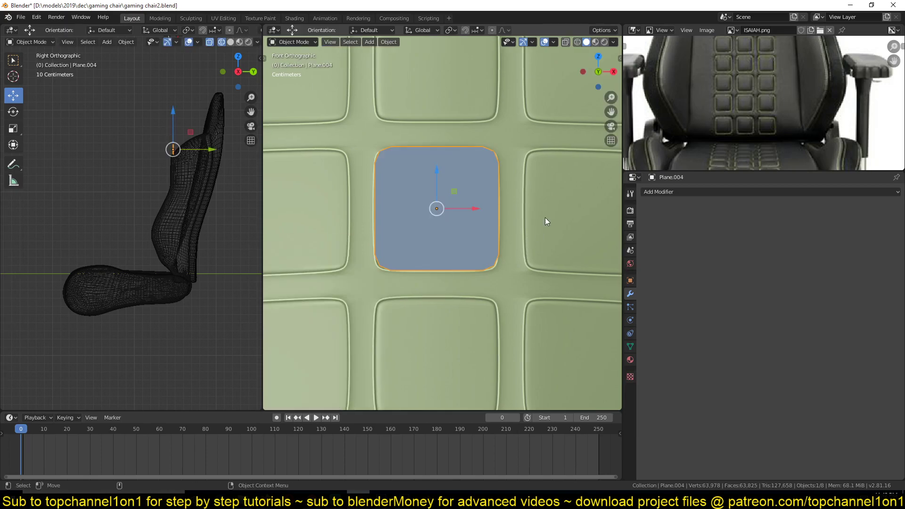
# Examine the backrest's mesh around the square panels and compare it with the rounded plane.
pyautogui.click(546, 219)
pyautogui.press('Tab')
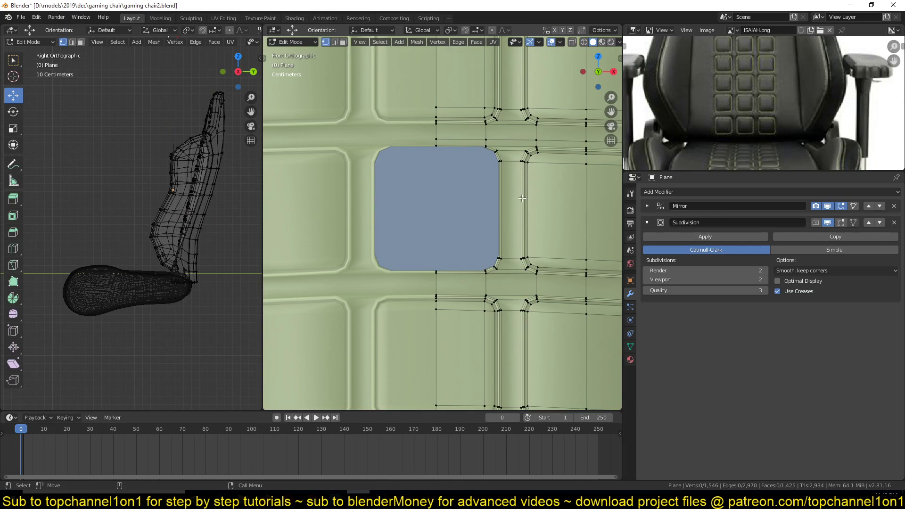
pyautogui.scroll(-5, 522, 198)
pyautogui.keyDown('shift'); pyautogui.moveTo(522, 198); pyautogui.dragTo(519, 182, button='middle'); pyautogui.keyUp('shift')
pyautogui.scroll(6, 520, 182)
pyautogui.press('Tab')
pyautogui.click(459, 174)
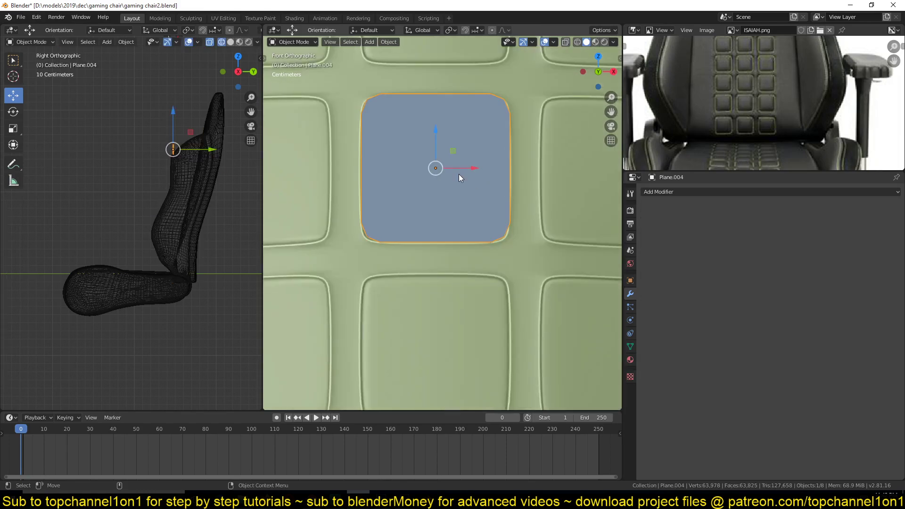
pyautogui.scroll(-3, 460, 180)
pyautogui.press('Tab')
pyautogui.scroll(5, 461, 180)
pyautogui.press('Tab')
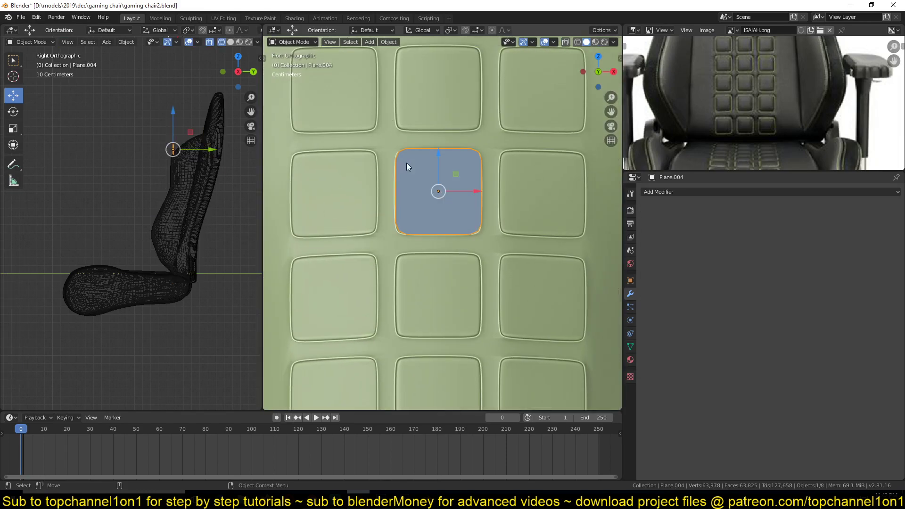
# Move the rounded plane about -1.4 m along Z and -0.067 m along X to the bottom of the backrest.
pyautogui.scroll(-6, 406, 163)
pyautogui.press('g')
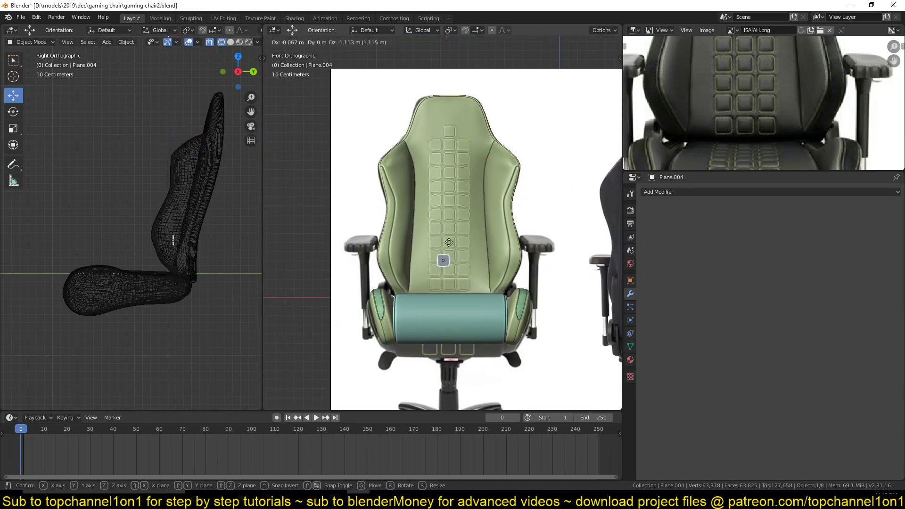
pyautogui.click(437, 256)
# Rotate the rounded plane -90° about the X axis so that it lies flat.
pyautogui.moveTo(449, 216); pyautogui.dragTo(394, 287, button='middle')
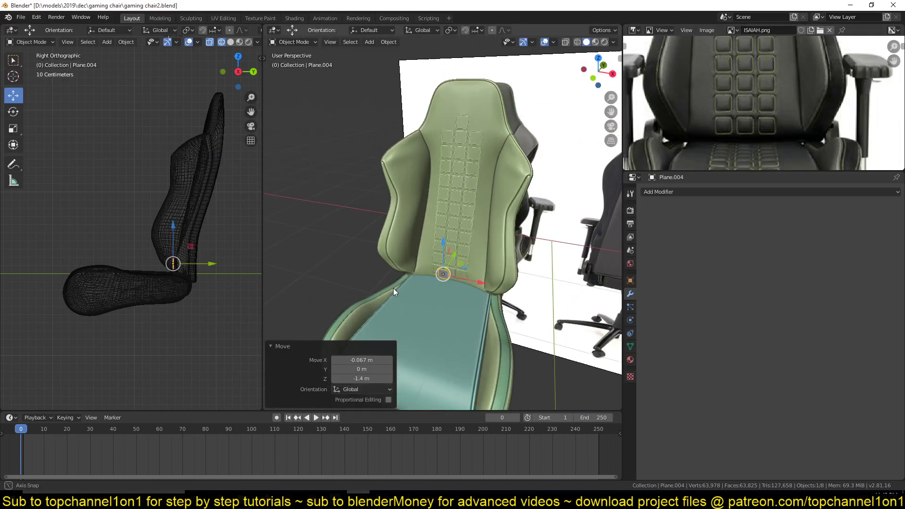
pyautogui.scroll(-3, 763, 104)
pyautogui.moveTo(474, 249); pyautogui.dragTo(466, 186, button='middle')
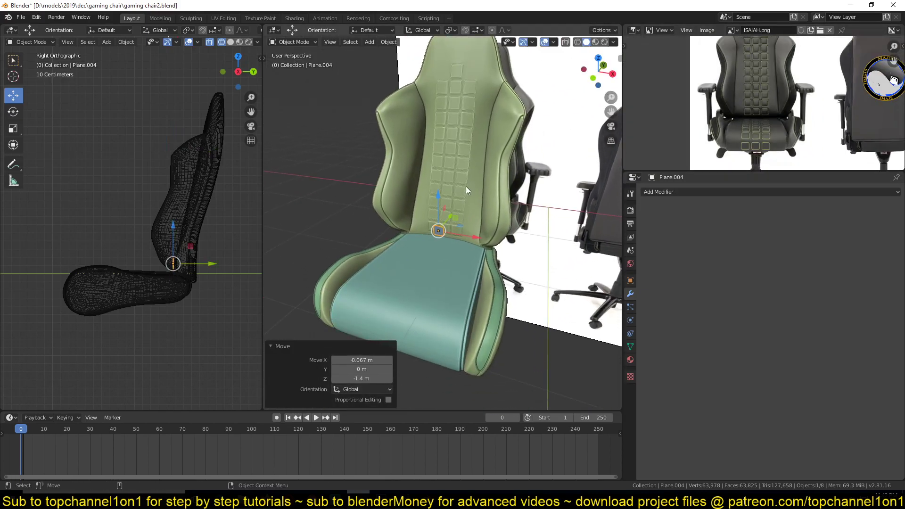
pyautogui.press('r')
pyautogui.press('x')
pyautogui.press('9')
pyautogui.press('0')
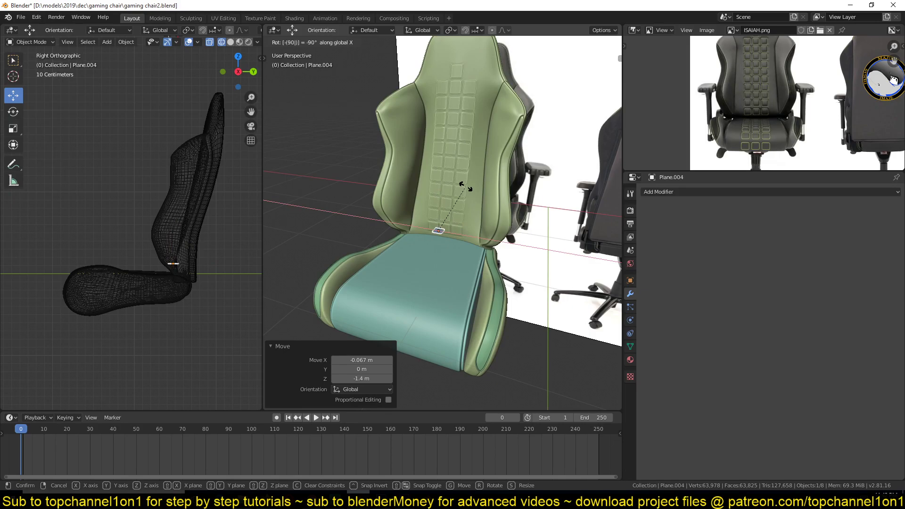
pyautogui.press('Return')
pyautogui.scroll(4, 466, 186)
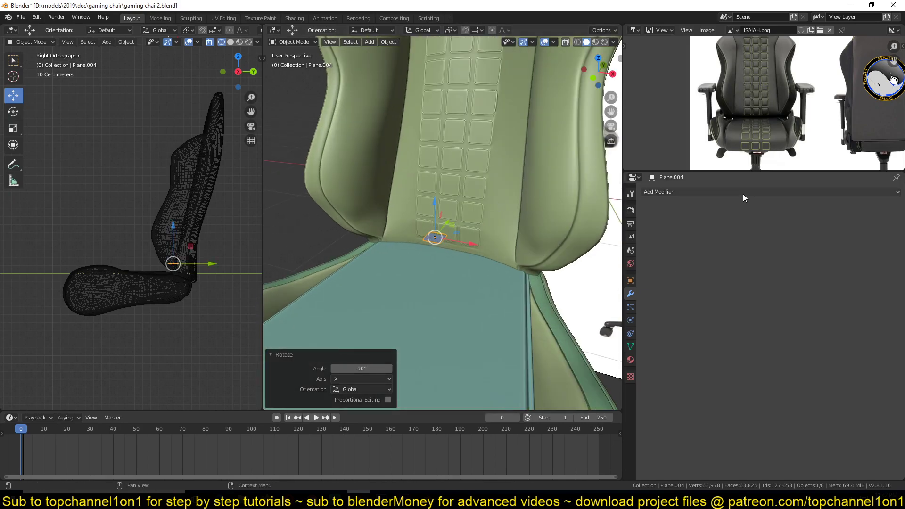
# Add an Array modifier to the rounded plane and rotate it 90° about the X axis to stand upright.
pyautogui.click(743, 192)
pyautogui.click(728, 215)
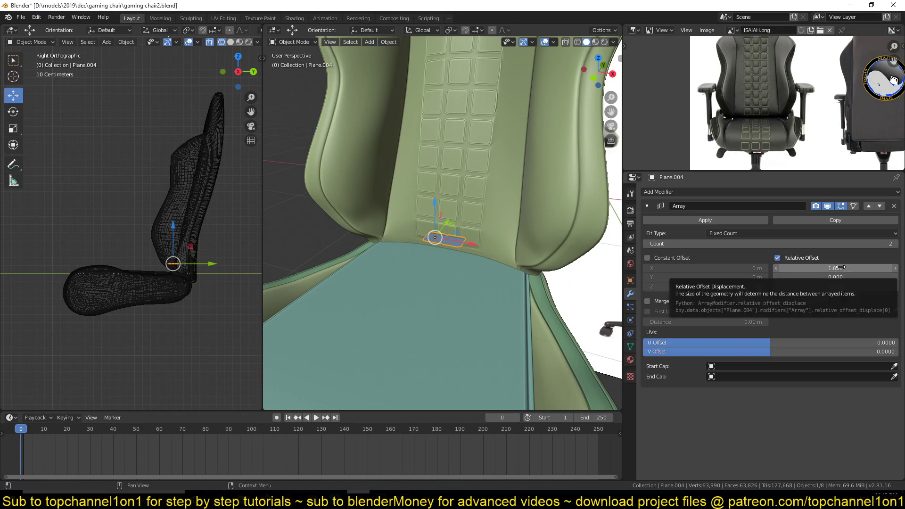
pyautogui.press('KP_1')
pyautogui.press('r')
pyautogui.press('x')
pyautogui.press('9')
pyautogui.press('0')
pyautogui.press('Return')
# Place the arrayed plane over the leftmost square panel in the second row from the bottom of the backrest.
pyautogui.press('g')
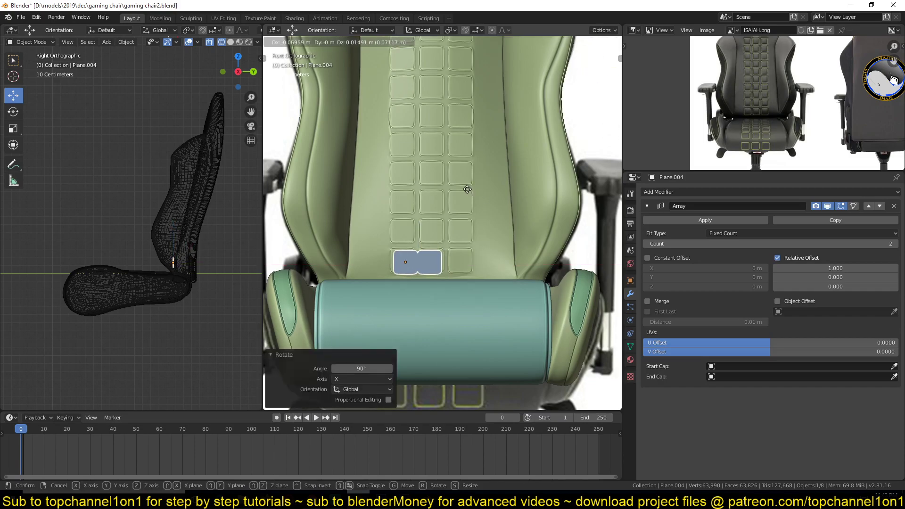
pyautogui.click(463, 189)
pyautogui.scroll(5, 442, 228)
pyautogui.keyDown('shift'); pyautogui.moveTo(451, 213); pyautogui.dragTo(477, 173, button='middle'); pyautogui.keyUp('shift')
pyautogui.hotkey('shift', 'z')
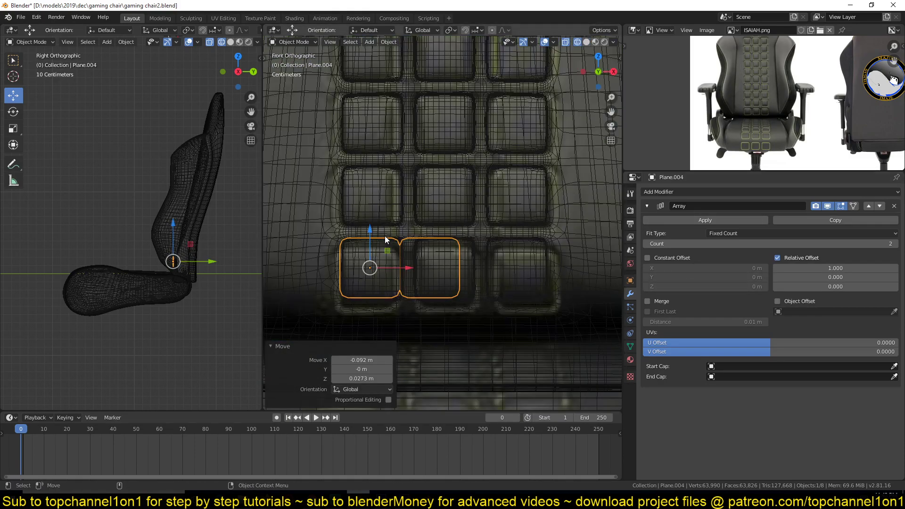
pyautogui.moveTo(370, 231); pyautogui.dragTo(370, 162)
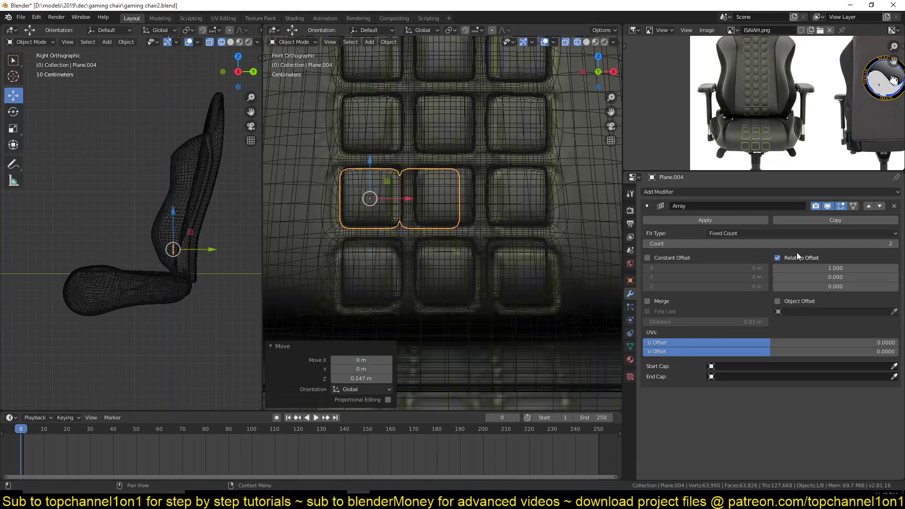
# Try changing the Array modifier's Y relative offset and undo the change.
pyautogui.moveTo(842, 278); pyautogui.dragTo(889, 278)
pyautogui.hotkey('ctrl', 'z')
pyautogui.hotkey('ctrl', 'z')
pyautogui.hotkey('ctrl', 'z')
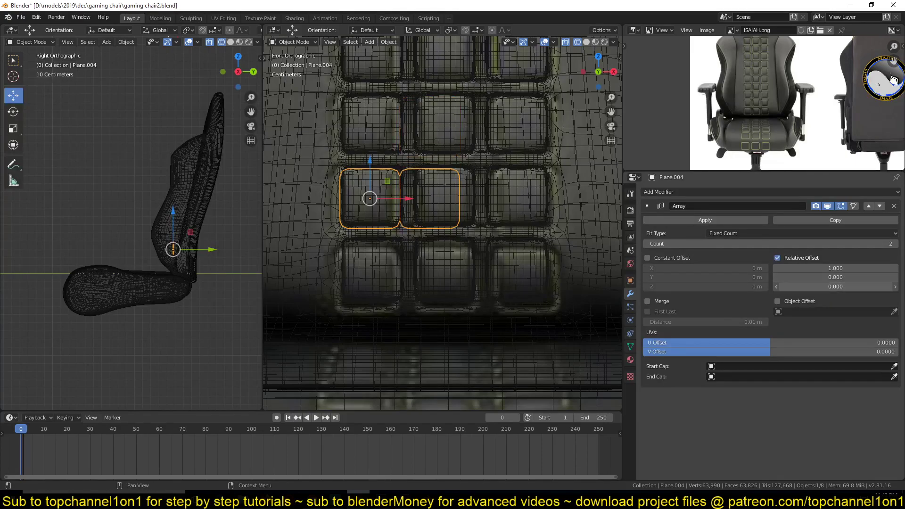
pyautogui.hotkey('ctrl', 'z')
# Set the Array modifier's relative X offset to 1.28 and its count to 3.
pyautogui.scroll(-5, 469, 275)
pyautogui.press('z')
pyautogui.click(559, 265)
pyautogui.moveTo(559, 265); pyautogui.dragTo(476, 344, button='middle')
pyautogui.moveTo(847, 267)
pyautogui.mouseDown()
pyautogui.moveTo(856, 267)
pyautogui.moveTo(845, 267)
pyautogui.mouseUp()
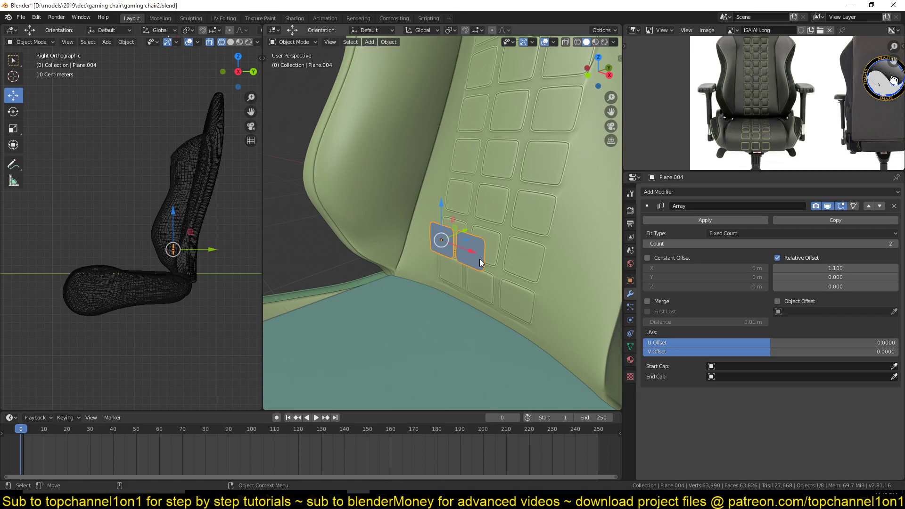
pyautogui.press('KP_1')
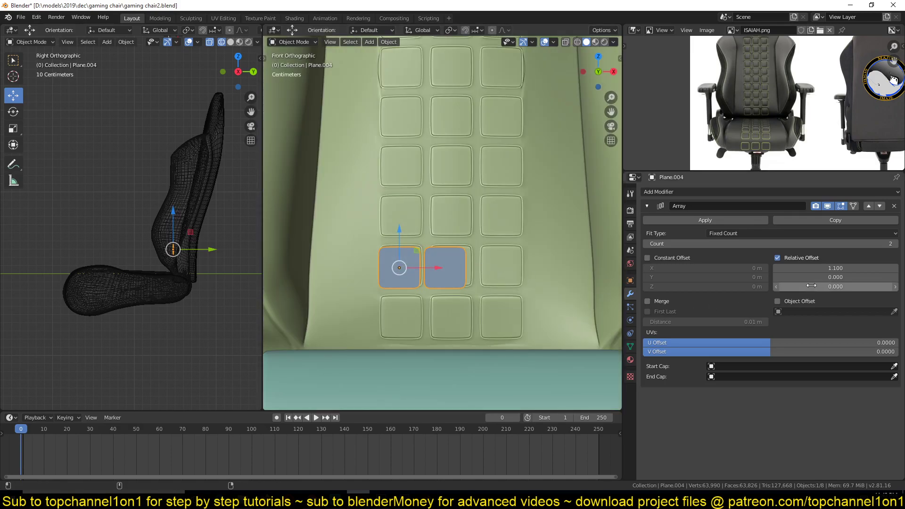
pyautogui.moveTo(835, 268); pyautogui.dragTo(863, 268)
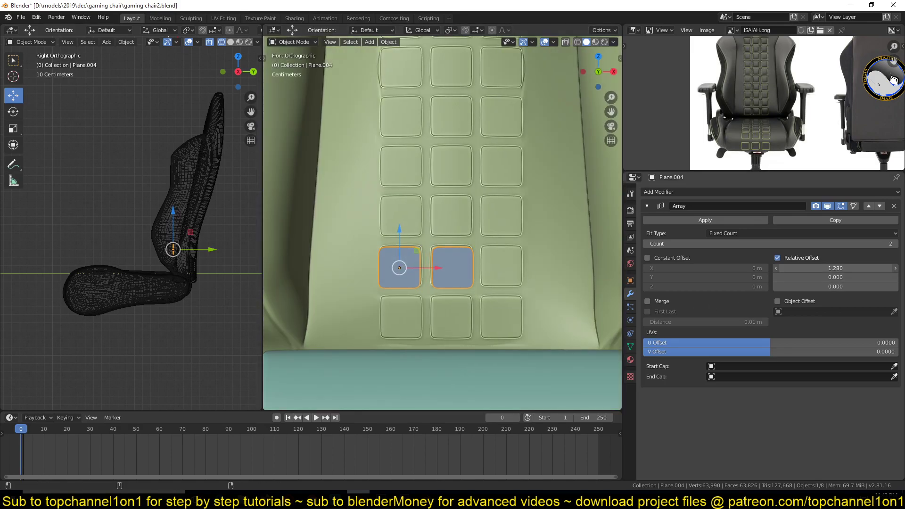
pyautogui.click(895, 244)
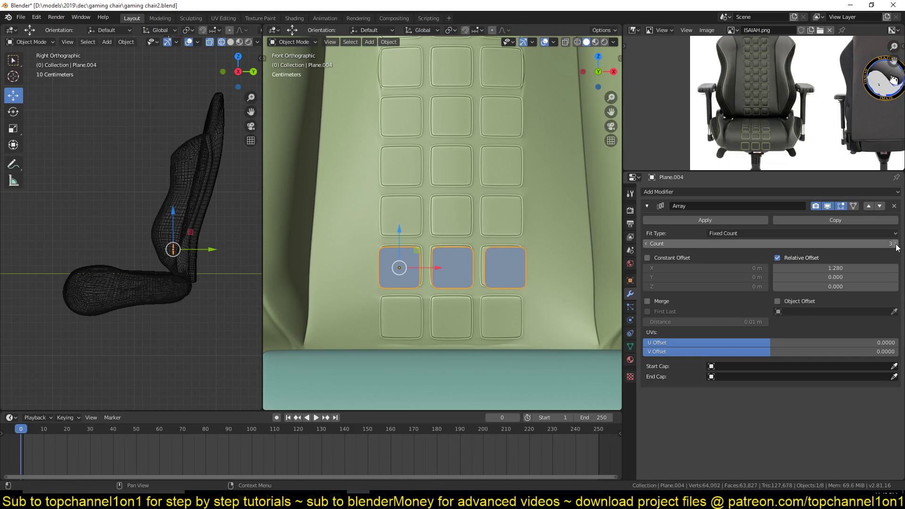
# Align the row with the backrest squares by shifting it about 0.007 m along X and setting the relative X offset to 1.21.
pyautogui.moveTo(836, 267)
pyautogui.mouseDown()
pyautogui.moveTo(826, 268)
pyautogui.moveTo(834, 268)
pyautogui.mouseUp()
pyautogui.moveTo(434, 268); pyautogui.dragTo(437, 268)
pyautogui.moveTo(835, 268); pyautogui.dragTo(828, 267)
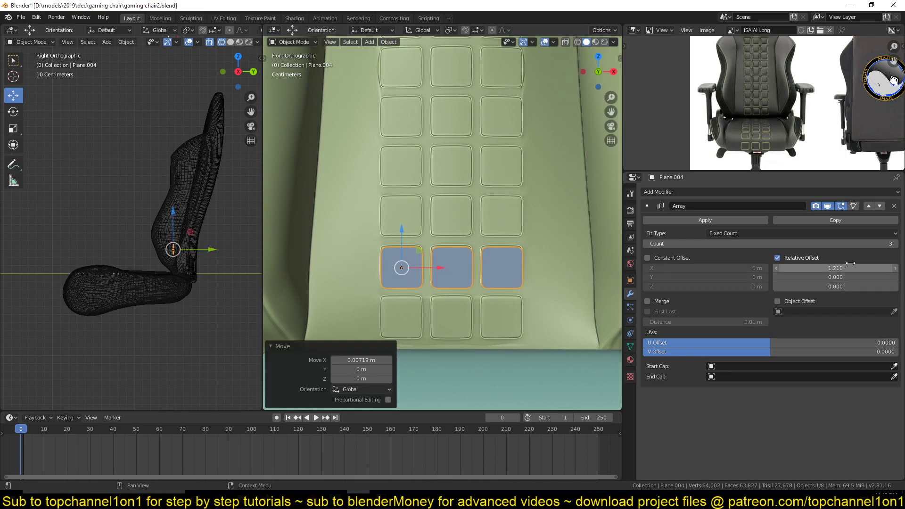
# Duplicate the Array modifier and set the copy's relative offset to X 0 and Z 1.
pyautogui.click(832, 220)
pyautogui.click(646, 206)
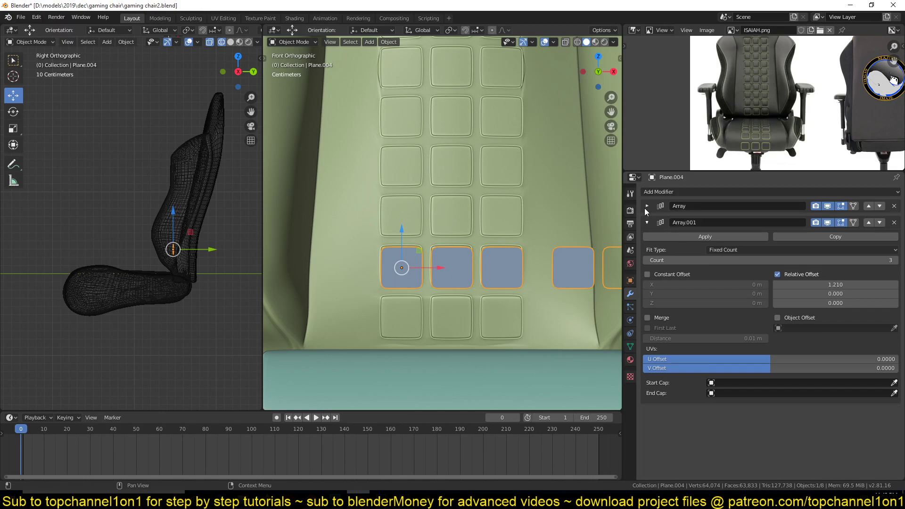
pyautogui.click(835, 304)
pyautogui.write('1')
pyautogui.press('Return')
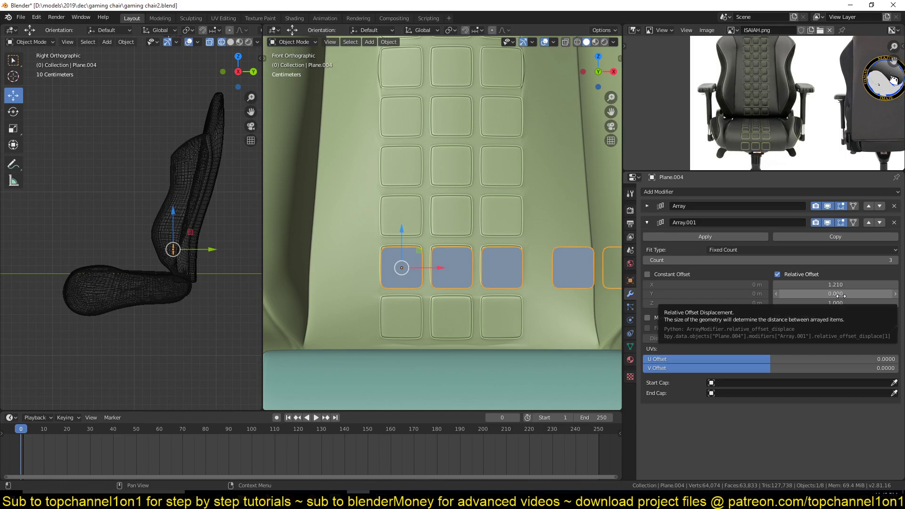
pyautogui.click(836, 285)
pyautogui.write('0')
pyautogui.press('Return')
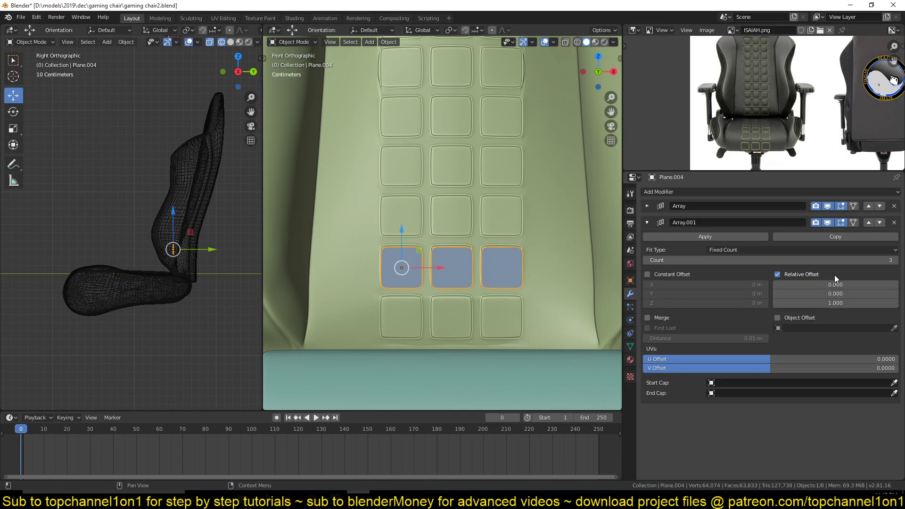
# Change the second array's relative offset to X 0, Y 1 and Z 0 so the rows stack upward.
pyautogui.moveTo(471, 292); pyautogui.dragTo(406, 316, button='middle')
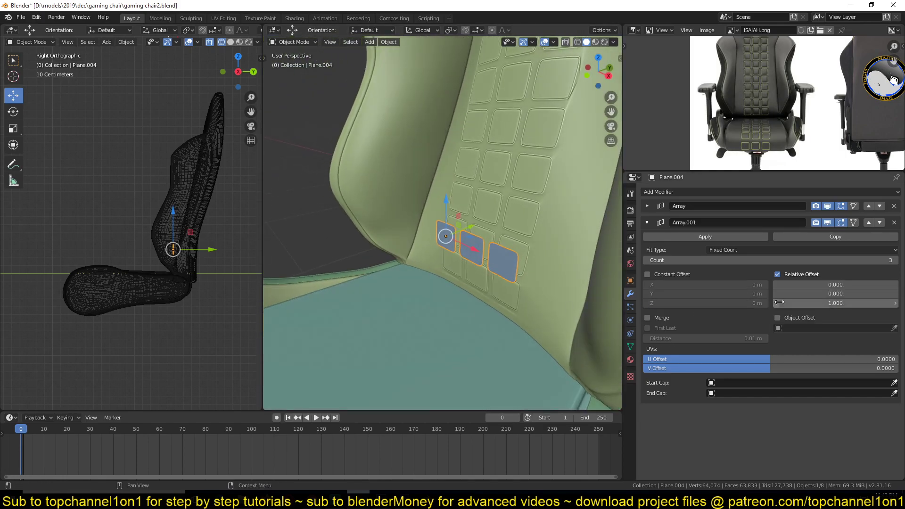
pyautogui.click(835, 304)
pyautogui.write('0')
pyautogui.press('Return')
pyautogui.click(835, 285)
pyautogui.write('1')
pyautogui.press('Return')
pyautogui.click(843, 294)
pyautogui.write('1')
pyautogui.press('Return')
pyautogui.click(834, 285)
pyautogui.write('1.0')
pyautogui.press('Return')
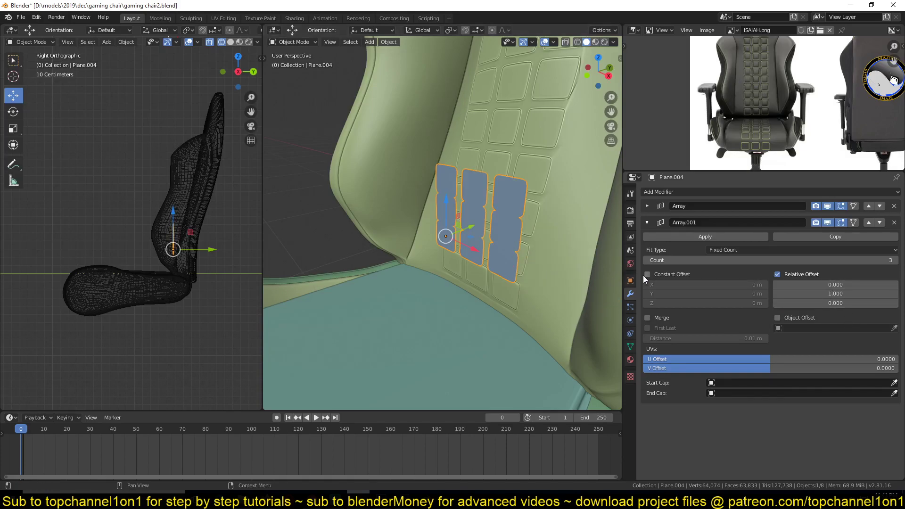
# Set the second array's relative Y offset to 1.22 and its count to 10 to cover the backrest squares.
pyautogui.press('KP_1')
pyautogui.moveTo(835, 294); pyautogui.dragTo(861, 294)
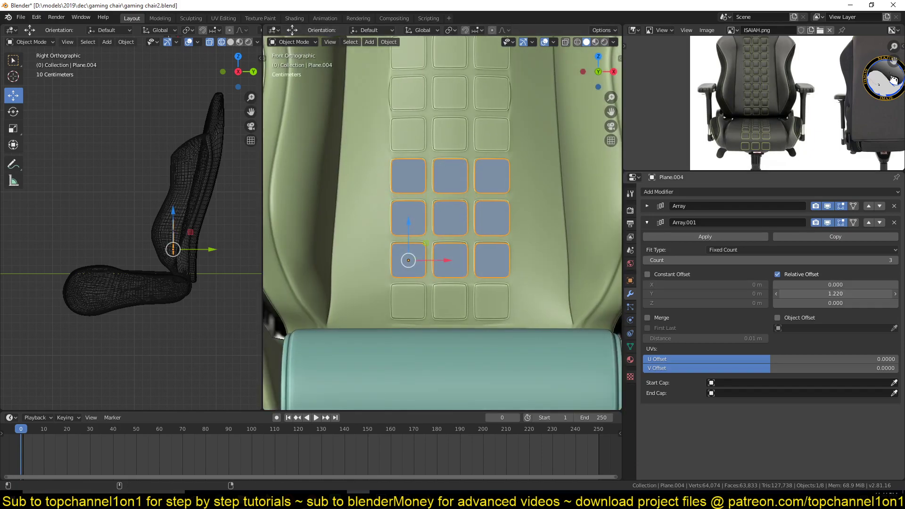
pyautogui.scroll(-5, 368, 208)
pyautogui.moveTo(754, 260); pyautogui.dragTo(895, 258)
pyautogui.click(895, 259)
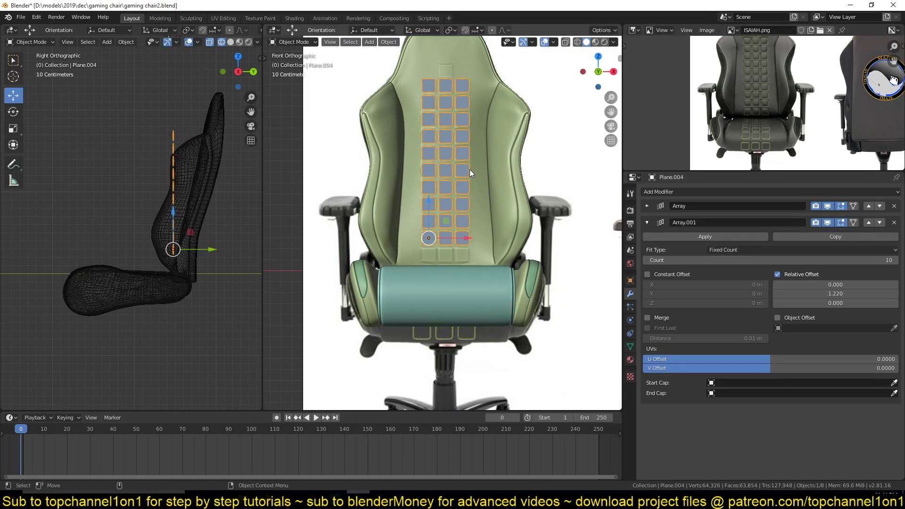
# Duplicate the seat cushion's lengthwise centre edge loop in place and separate it into its own object.
pyautogui.moveTo(452, 187); pyautogui.dragTo(423, 278, button='middle')
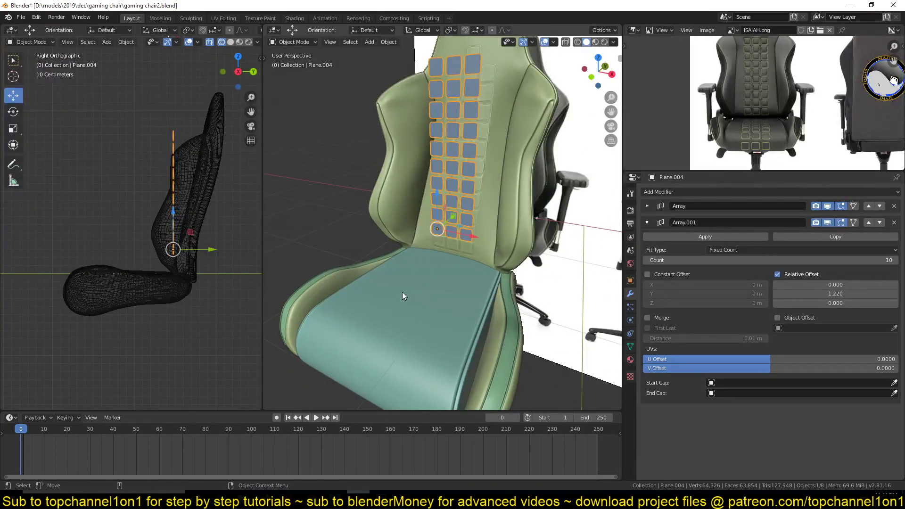
pyautogui.scroll(-4, 368, 346)
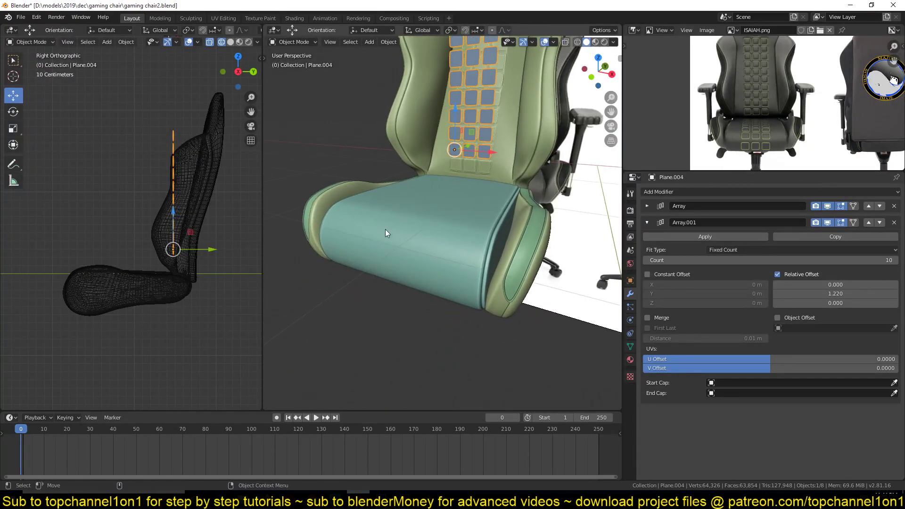
pyautogui.click(413, 271)
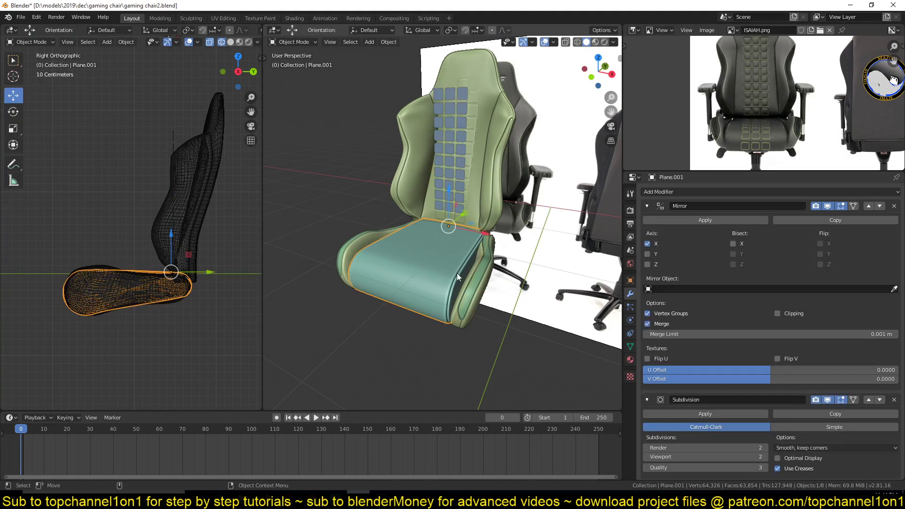
pyautogui.press('Tab')
pyautogui.moveTo(419, 277); pyautogui.dragTo(436, 231, button='middle')
pyautogui.keyDown('alt'); pyautogui.click(437, 226); pyautogui.keyUp('alt')
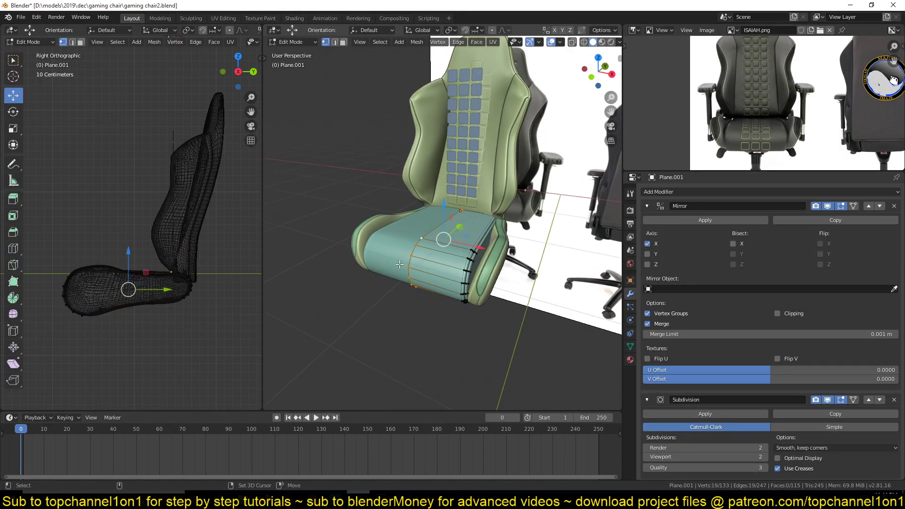
pyautogui.hotkey('shift', 'd')
pyautogui.rightClick(409, 204)
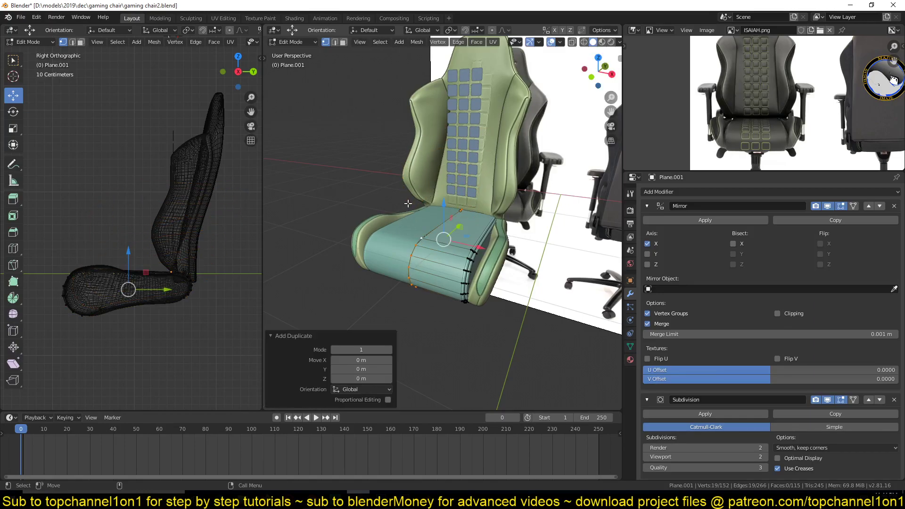
pyautogui.press('p')
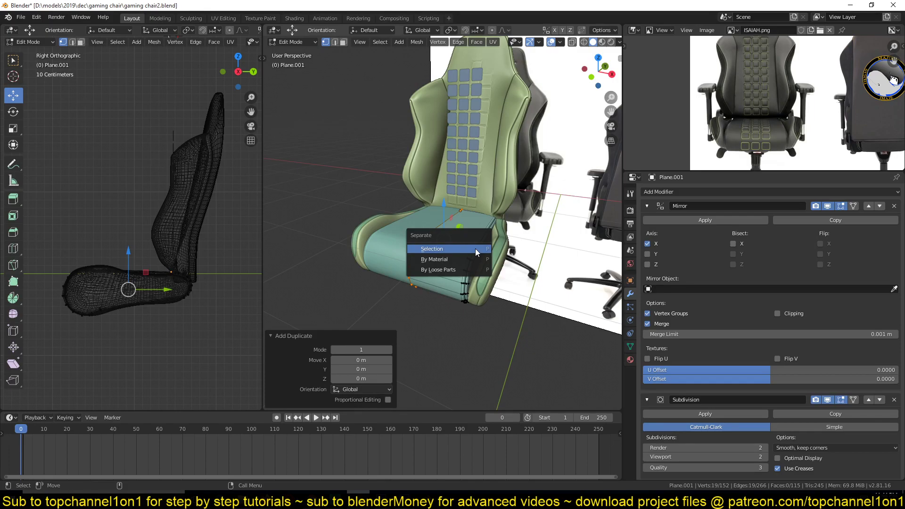
pyautogui.click(475, 248)
pyautogui.press('Tab')
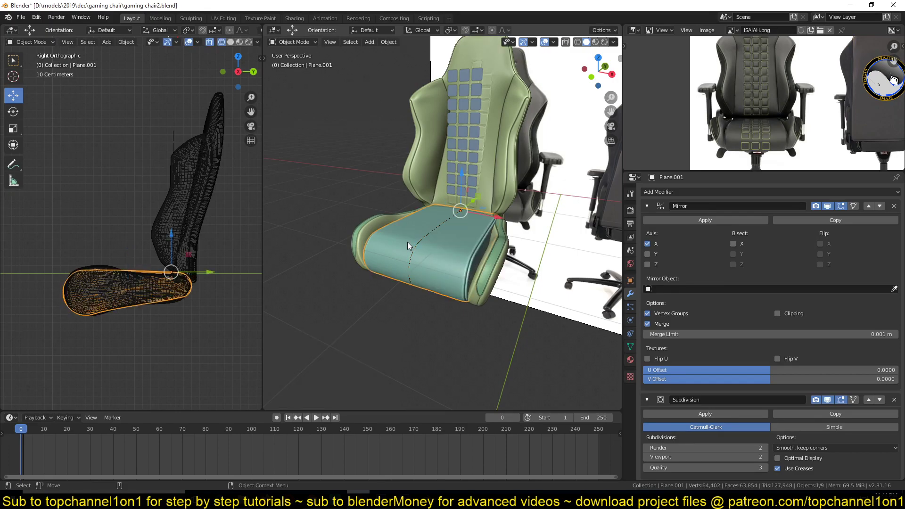
# Hide the seat cushion to expose the separated centre line.
pyautogui.press('h')
pyautogui.click(474, 171)
pyautogui.moveTo(474, 171); pyautogui.dragTo(405, 251, button='middle')
# Remove the Mirror modifier from the separated centre line and apply its Subdivision modifier.
pyautogui.click(418, 266)
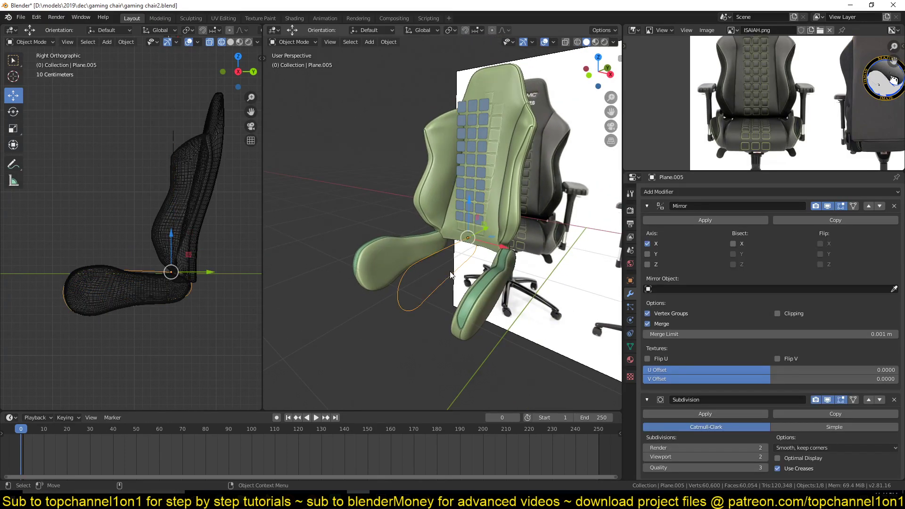
pyautogui.click(644, 207)
pyautogui.click(647, 222)
pyautogui.click(646, 206)
pyautogui.click(894, 207)
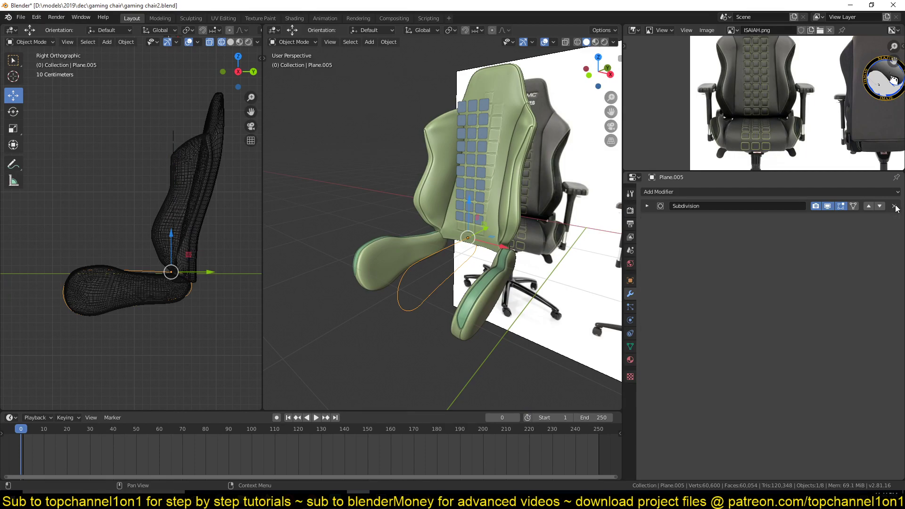
pyautogui.click(646, 206)
pyautogui.click(705, 220)
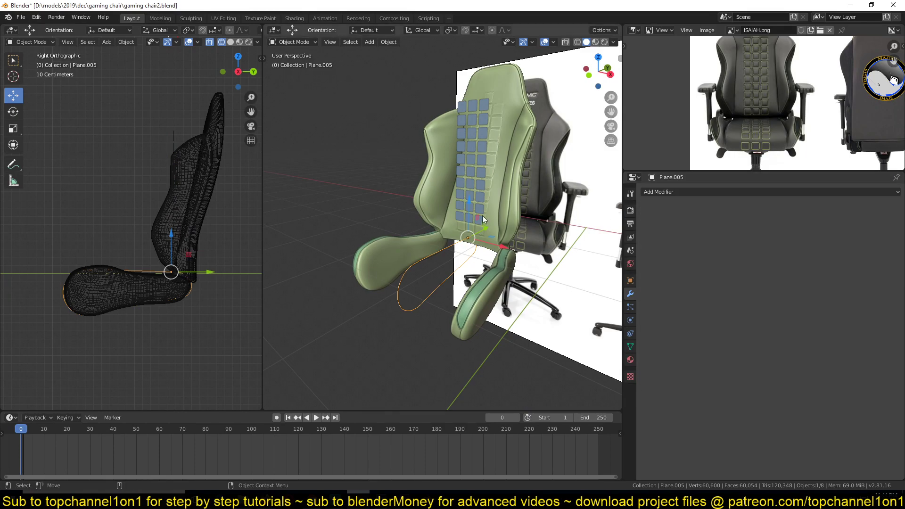
# Convert the separated seat centre line from a mesh to a curve.
pyautogui.click(388, 42)
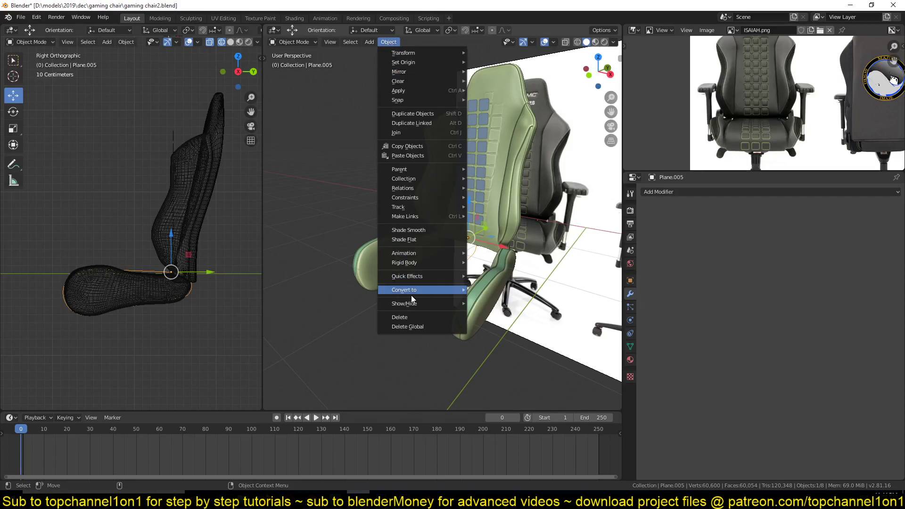
pyautogui.moveTo(414, 290)
pyautogui.click(501, 289)
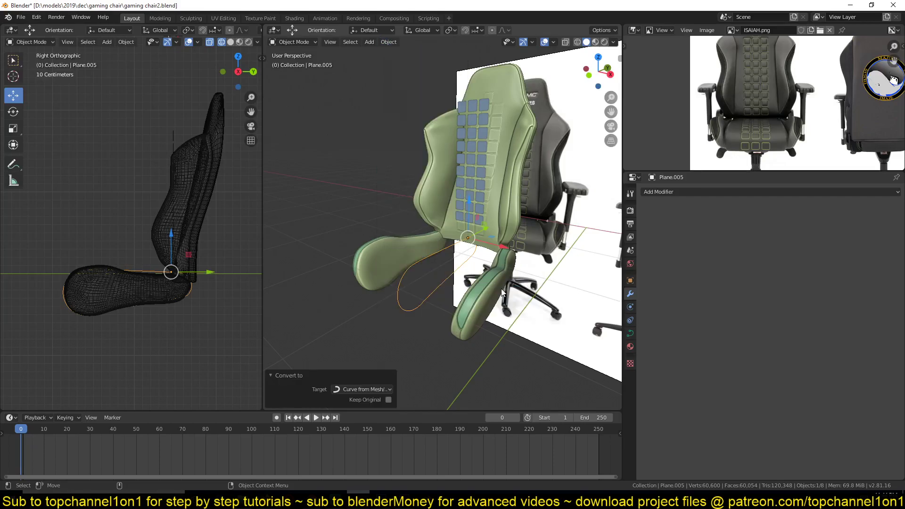
pyautogui.click(473, 157)
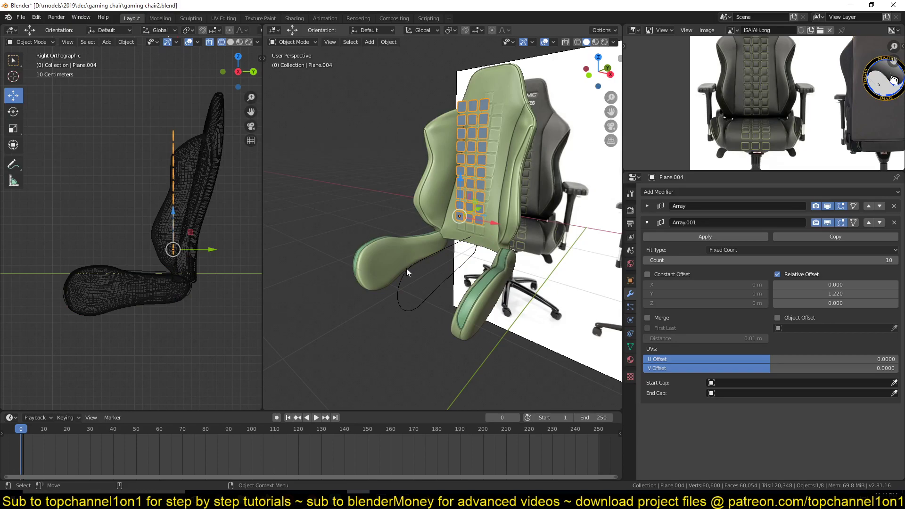
pyautogui.click(409, 312)
pyautogui.press('Tab')
pyautogui.press('Tab')
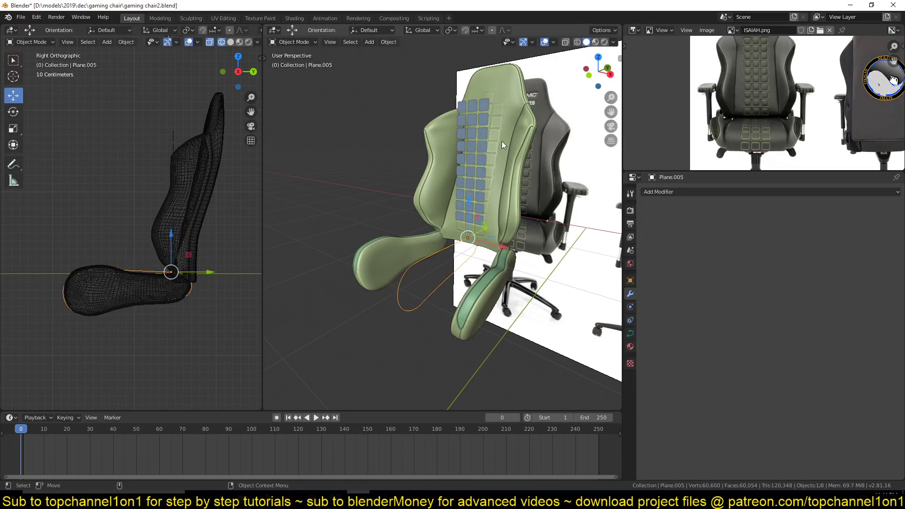
# Snap the 3D cursor to the seat curve's origin and snap the arrayed squares object to the cursor.
pyautogui.click(477, 132)
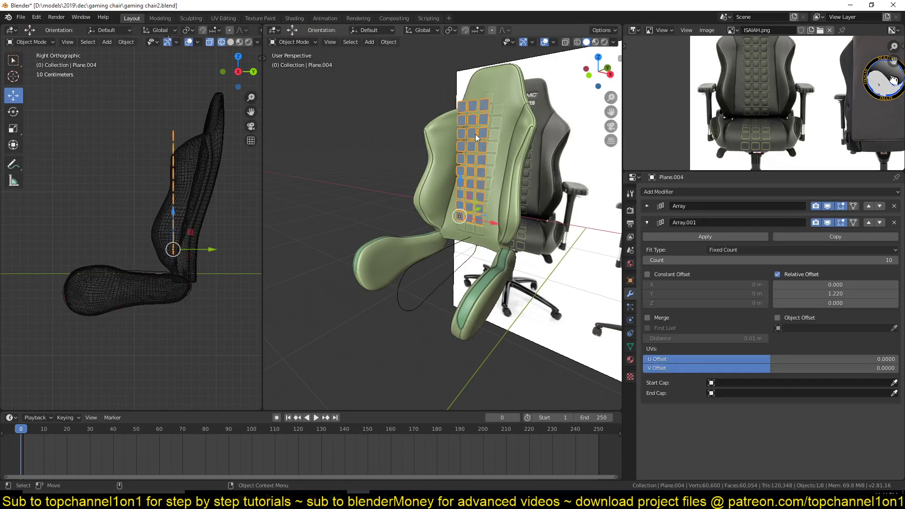
pyautogui.click(402, 289)
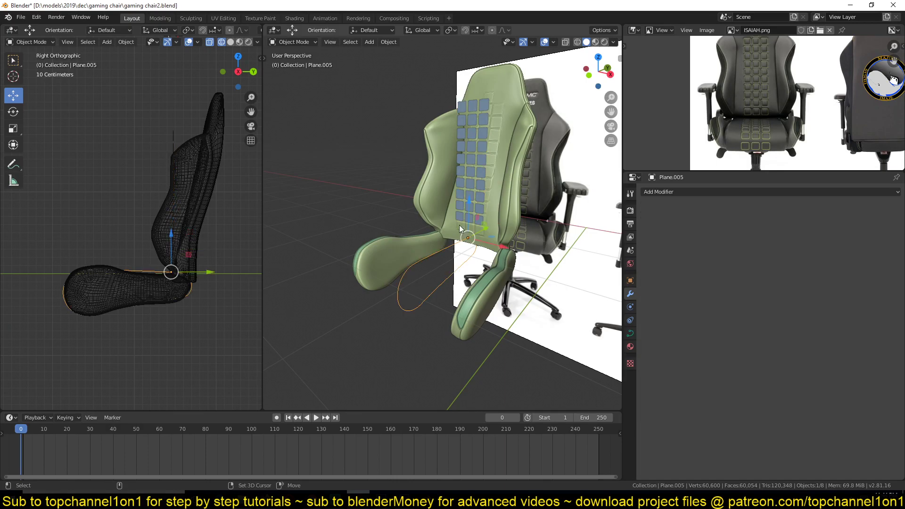
pyautogui.hotkey('shift', 's')
pyautogui.click(460, 281)
pyautogui.click(471, 182)
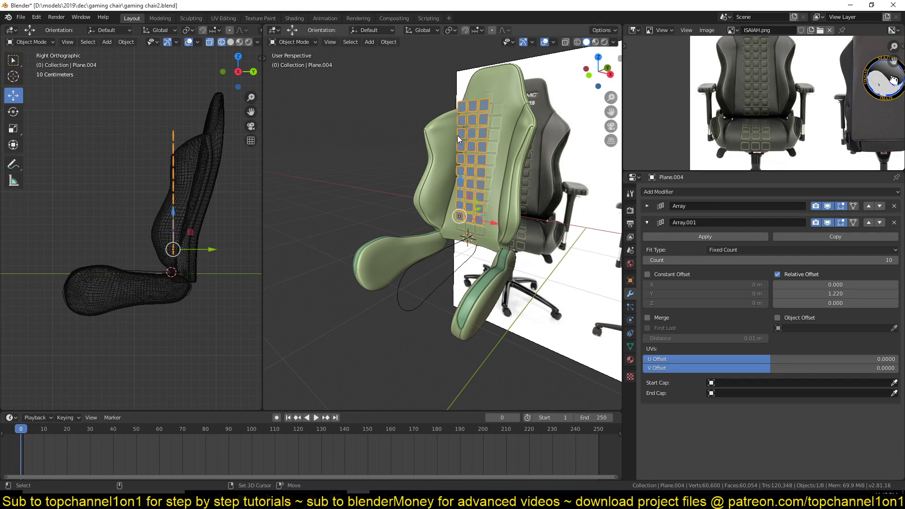
pyautogui.hotkey('shift', 's')
pyautogui.click(461, 85)
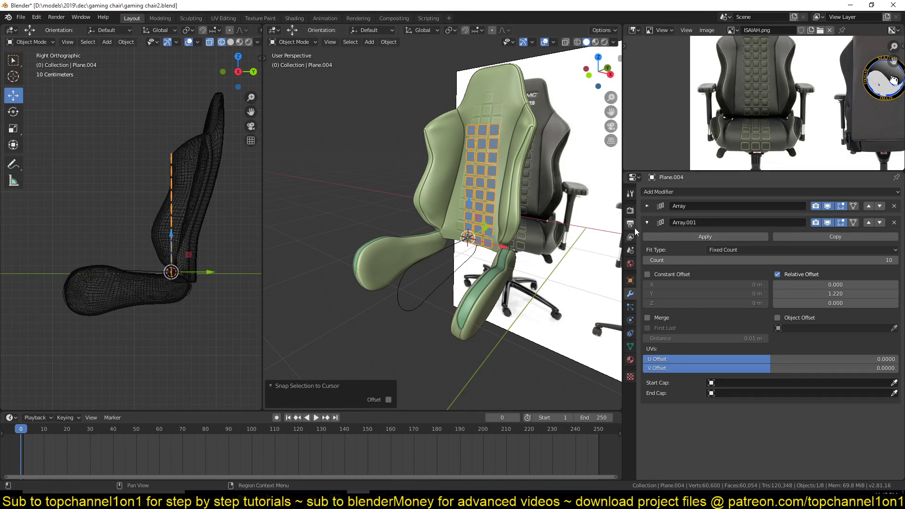
# Add a Curve modifier to the arrayed squares with Plane.005 as its object and Z as the deformation axis.
pyautogui.click(648, 222)
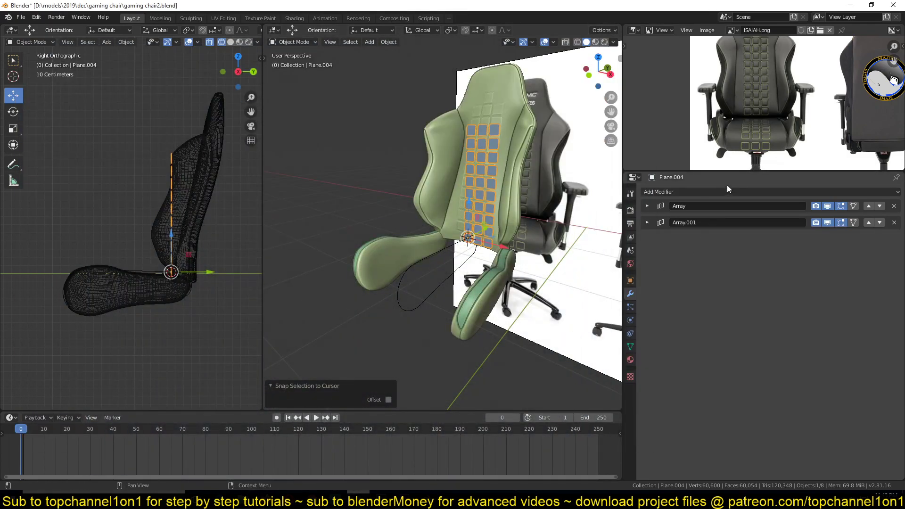
pyautogui.click(728, 190)
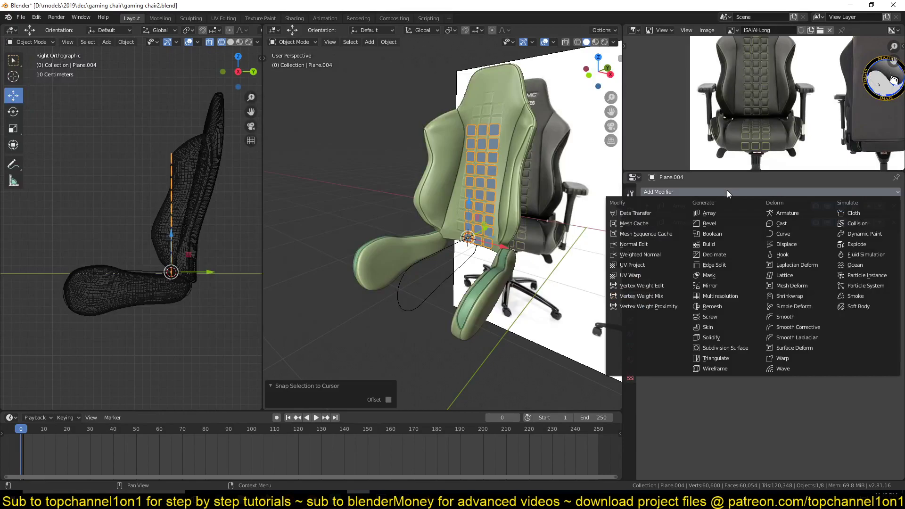
pyautogui.click(780, 235)
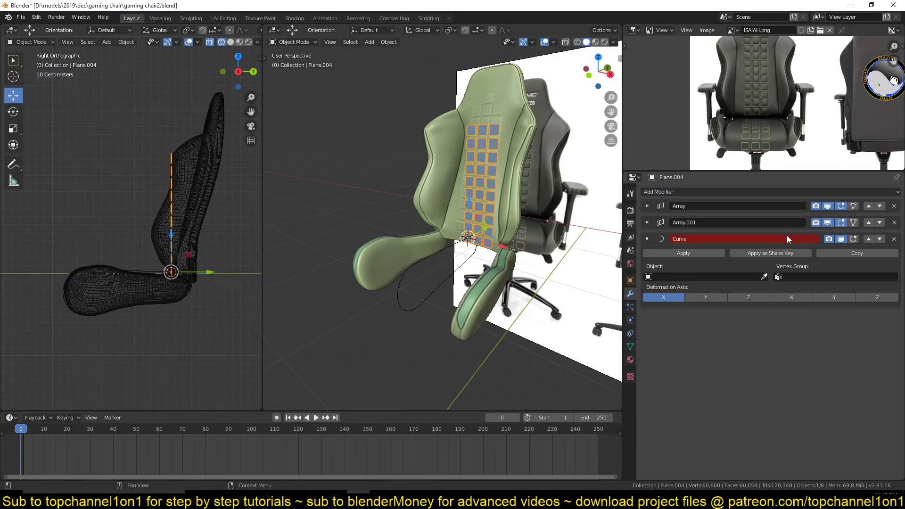
pyautogui.click(765, 277)
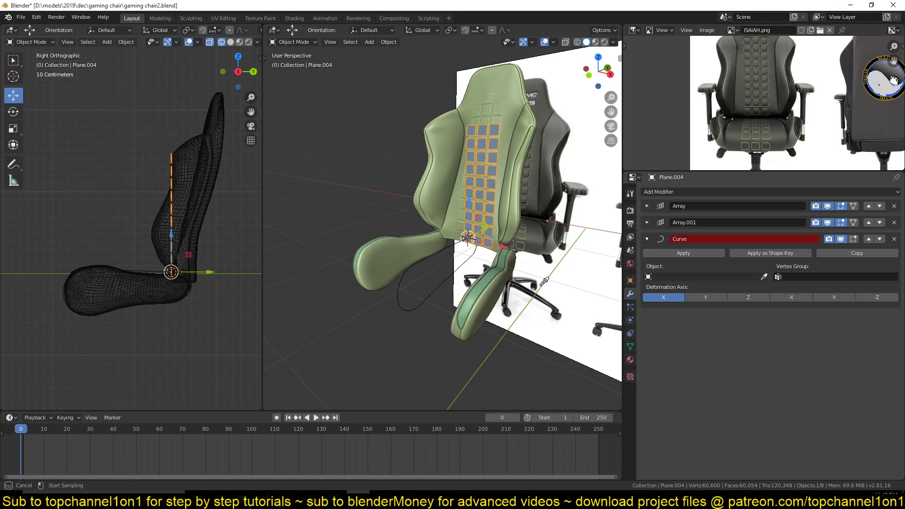
pyautogui.click(440, 264)
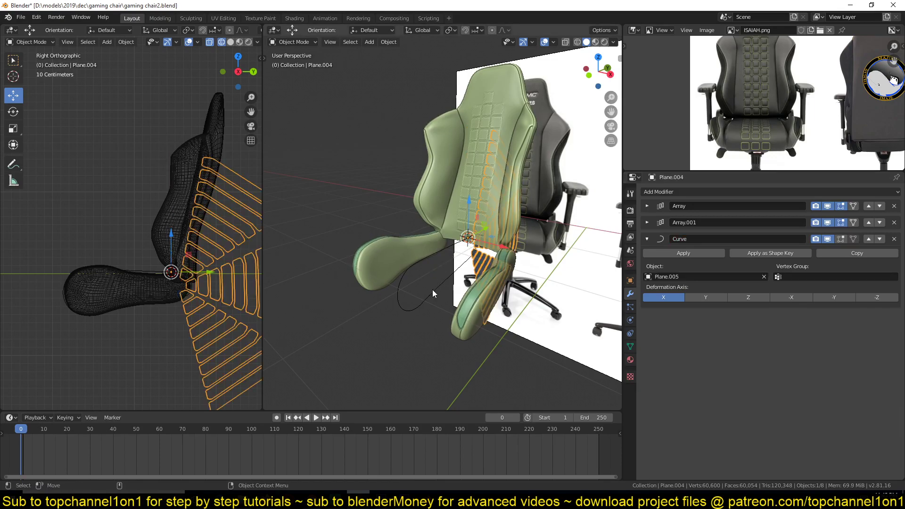
pyautogui.click(715, 297)
pyautogui.click(743, 296)
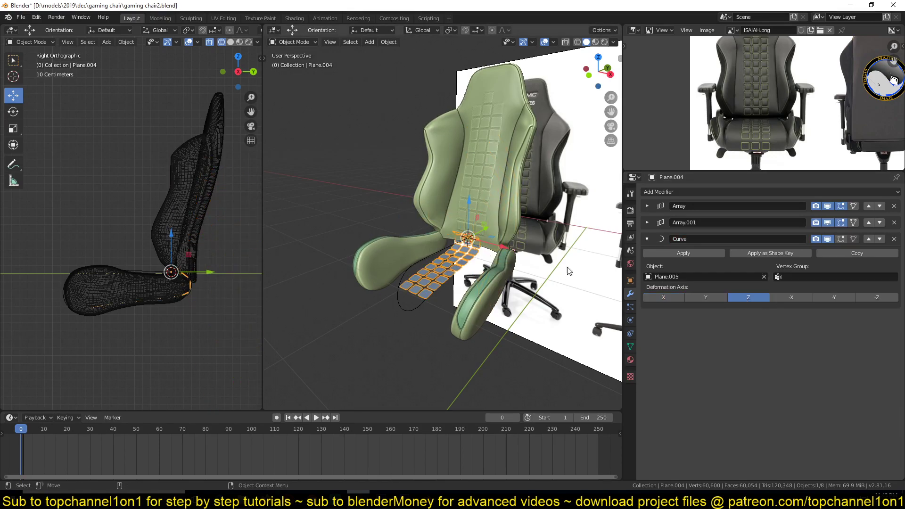
pyautogui.scroll(5, 458, 255)
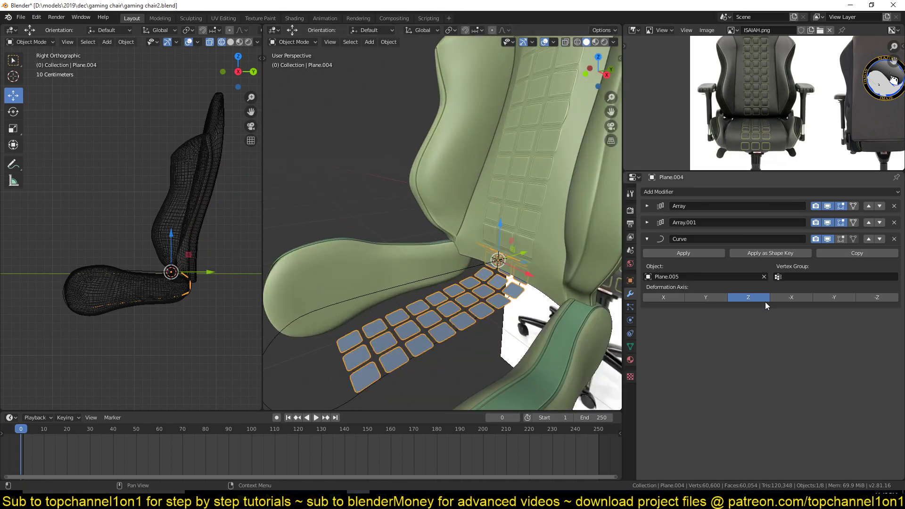
pyautogui.keyDown('shift'); pyautogui.moveTo(442, 277); pyautogui.dragTo(465, 239, button='middle'); pyautogui.keyUp('shift')
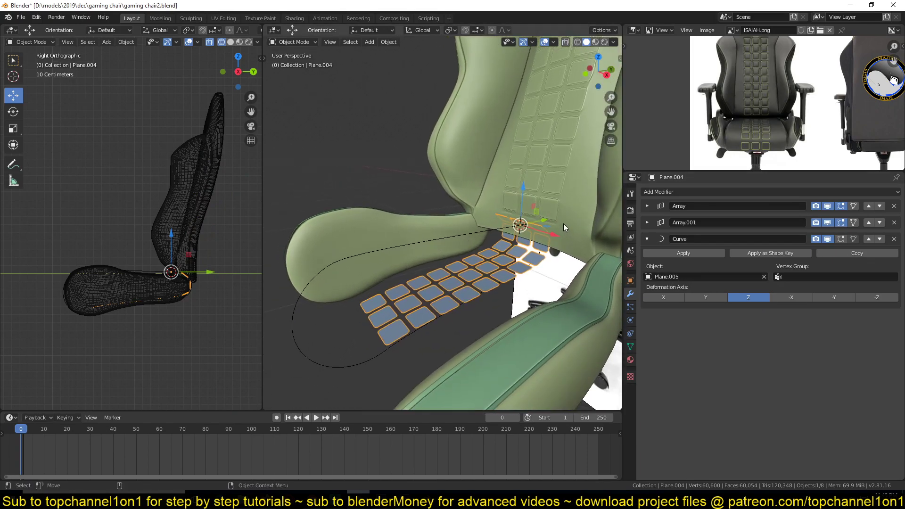
pyautogui.moveTo(543, 217); pyautogui.dragTo(539, 237)
pyautogui.moveTo(542, 237); pyautogui.dragTo(565, 229)
pyautogui.hotkey('ctrl', 'z')
# Move the arrayed squares down along Z so they run over the curve's upper side, and unhide the seat cushion.
pyautogui.press('g')
pyautogui.press('z')
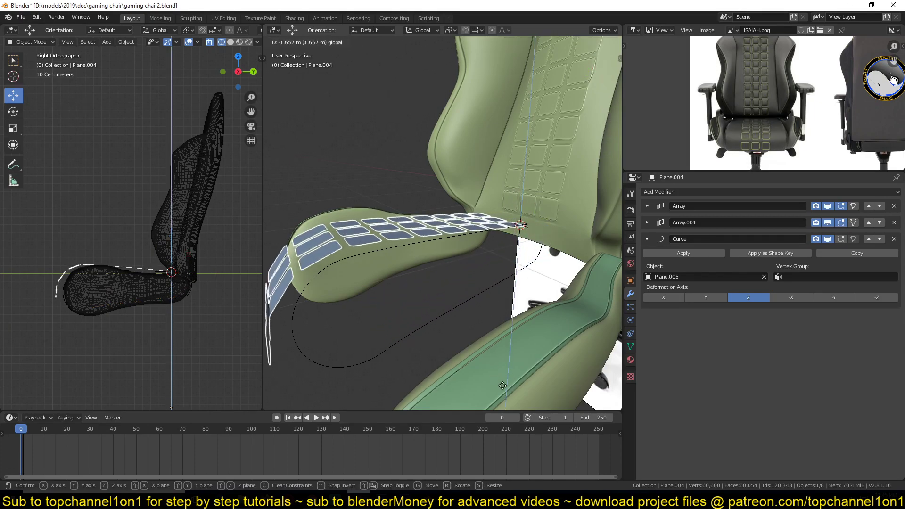
pyautogui.click(506, 373)
pyautogui.scroll(-4, 465, 284)
pyautogui.hotkey('alt', 'h')
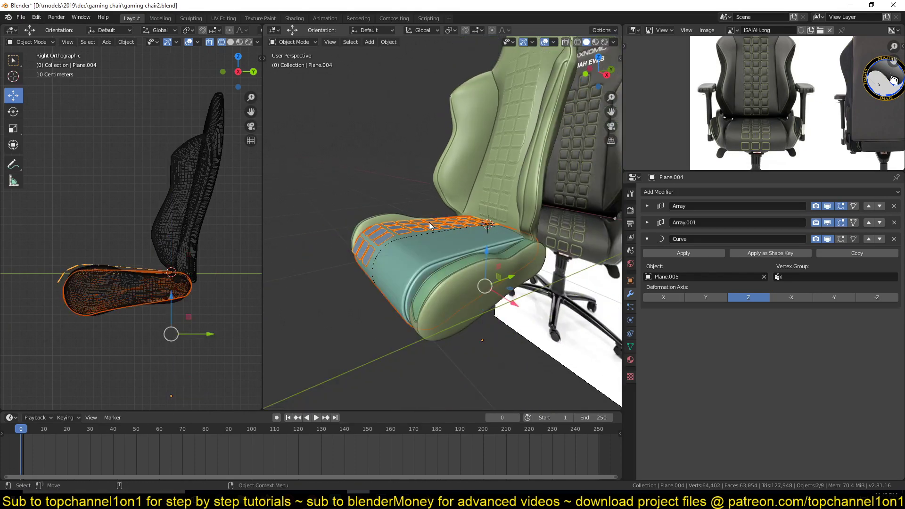
# Shift the arrayed squares about -0.137 m along X to centre them on the seat cushion.
pyautogui.moveTo(430, 227); pyautogui.dragTo(458, 235, button='middle')
pyautogui.moveTo(515, 239); pyautogui.dragTo(497, 245, button='middle')
pyautogui.click(435, 248)
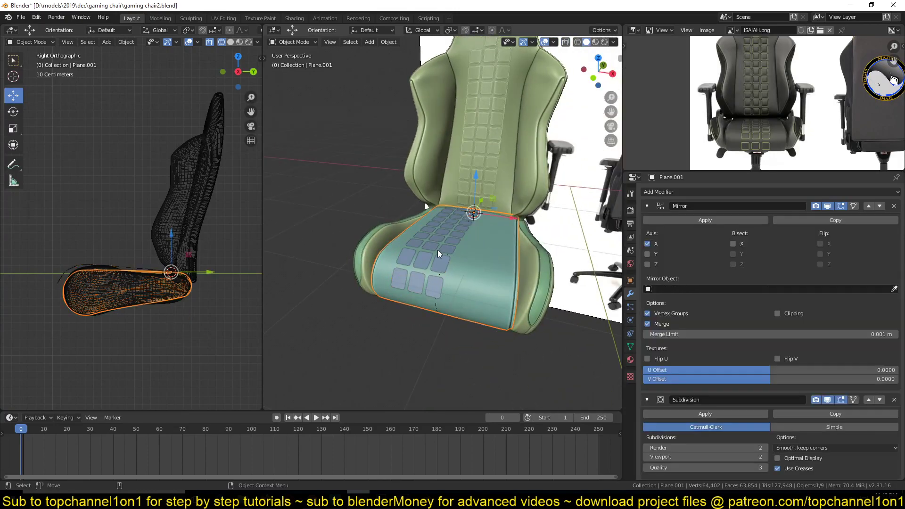
pyautogui.click(447, 260)
pyautogui.scroll(3, 476, 258)
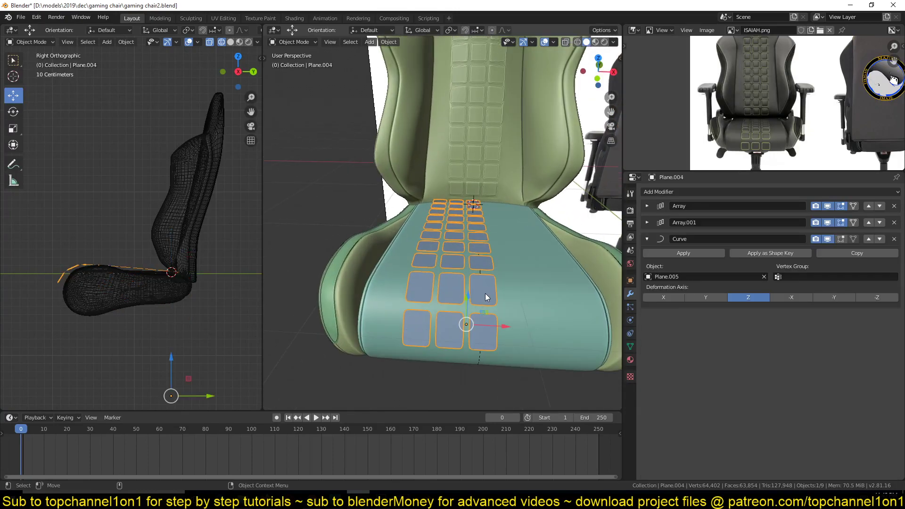
pyautogui.moveTo(502, 324); pyautogui.dragTo(489, 326)
# Fine-tune the squares' placement on the cushion by moving them about 0.0463 m along Y.
pyautogui.moveTo(489, 326); pyautogui.dragTo(451, 265, button='middle')
pyautogui.scroll(-5, 320, 218)
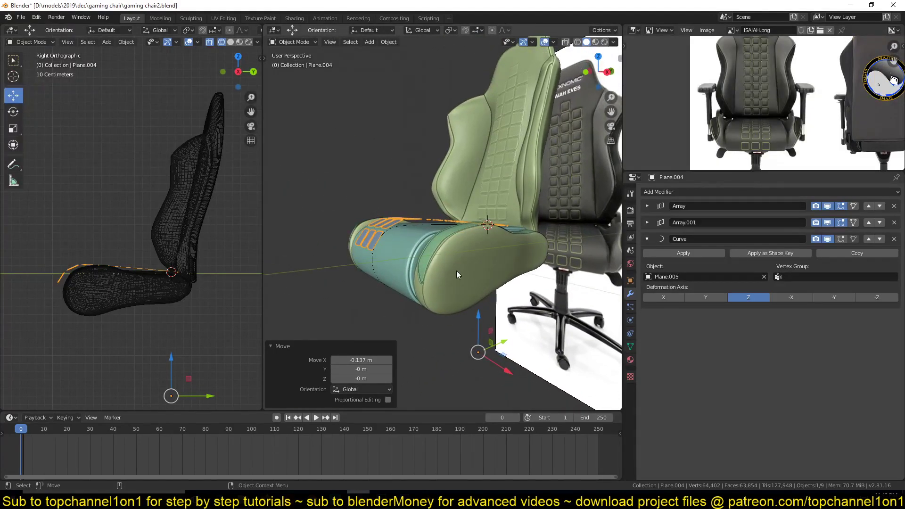
pyautogui.moveTo(480, 322); pyautogui.dragTo(502, 345)
pyautogui.hotkey('ctrl', 'z')
pyautogui.moveTo(486, 325); pyautogui.dragTo(446, 285, button='middle')
pyautogui.scroll(4, 448, 303)
pyautogui.scroll(-3, 441, 259)
pyautogui.moveTo(494, 317); pyautogui.dragTo(498, 318)
pyautogui.moveTo(402, 228); pyautogui.dragTo(480, 228, button='middle')
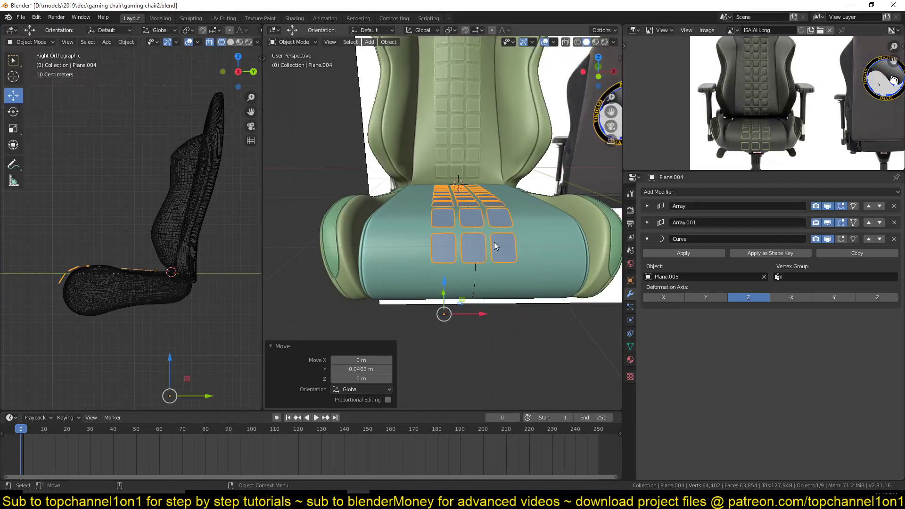
# Turn off the viewport display of both Array modifiers and isolate the remaining single square in local view.
pyautogui.press('Tab')
pyautogui.press('Tab')
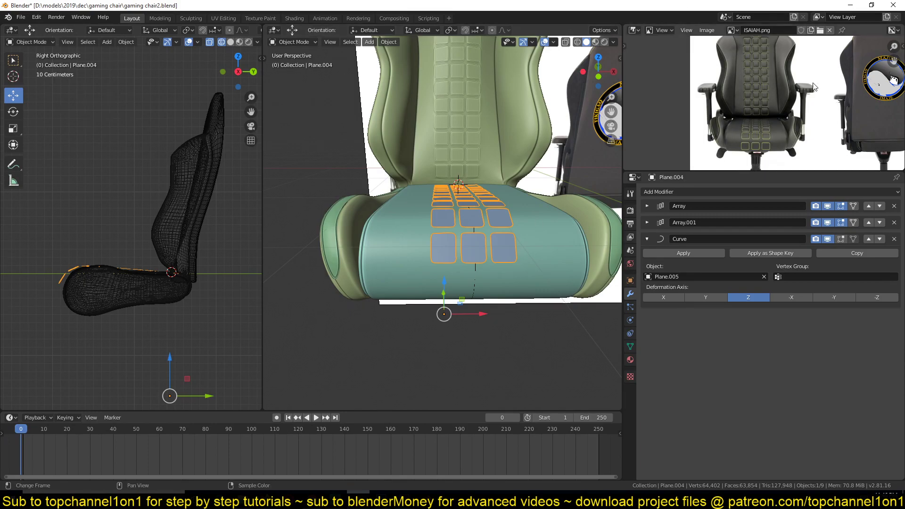
pyautogui.click(828, 207)
pyautogui.click(828, 222)
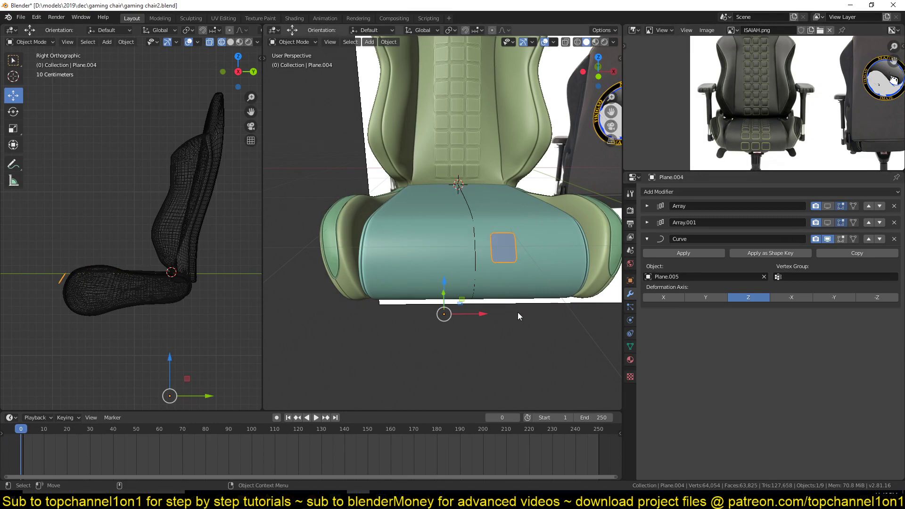
pyautogui.press('KP_Decimal')
pyautogui.press('KP_Divide')
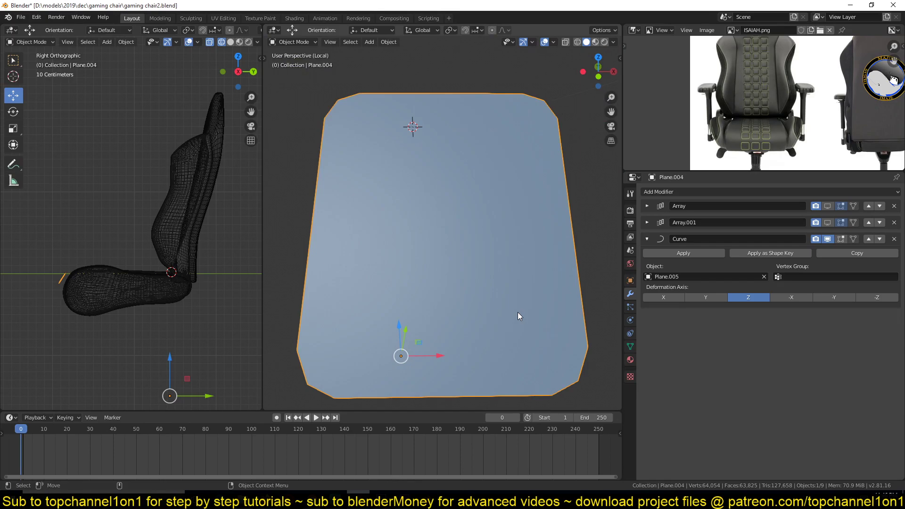
# Inset the whole face of the rounded square plane by about 0.0038 m.
pyautogui.press('Tab')
pyautogui.press('a')
pyautogui.press('KP_3')
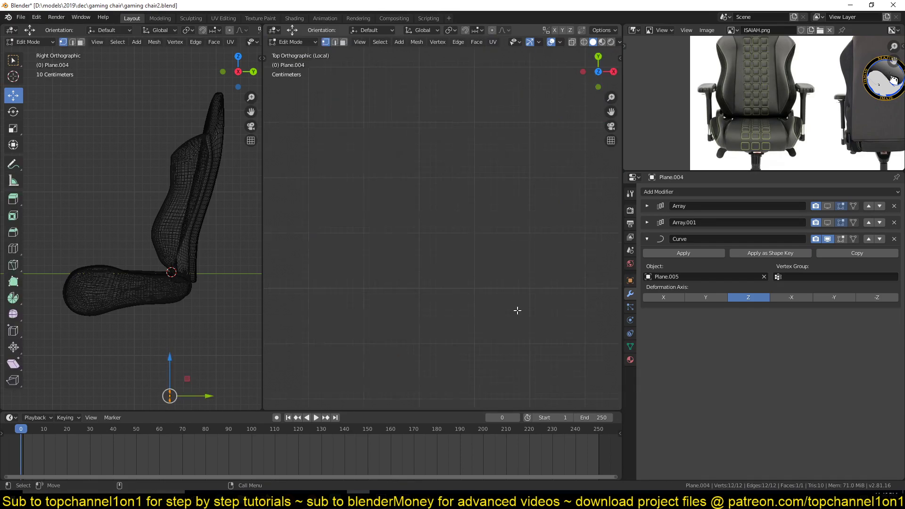
pyautogui.press('KP_Decimal')
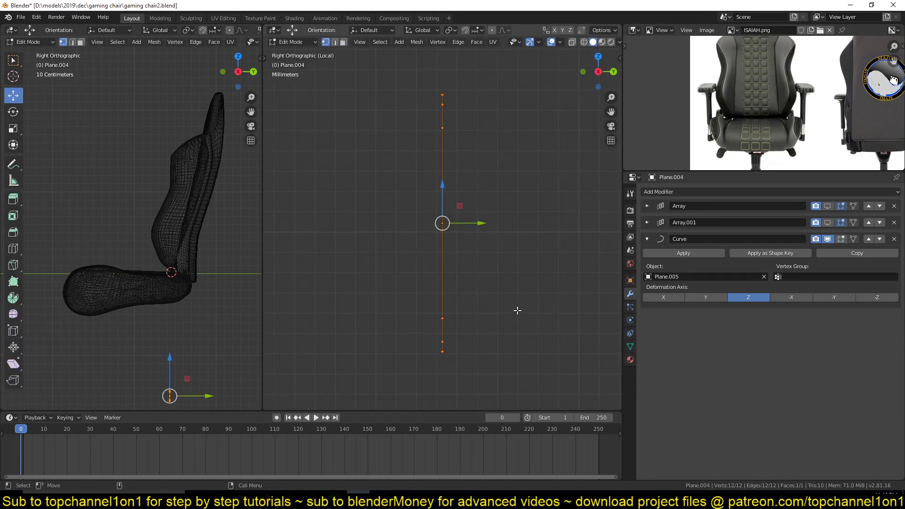
pyautogui.press('KP_1')
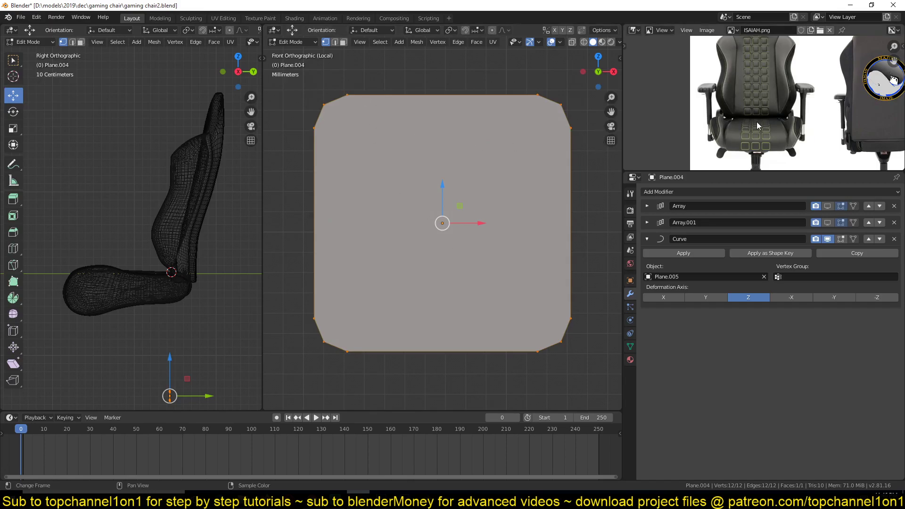
pyautogui.scroll(3, 757, 126)
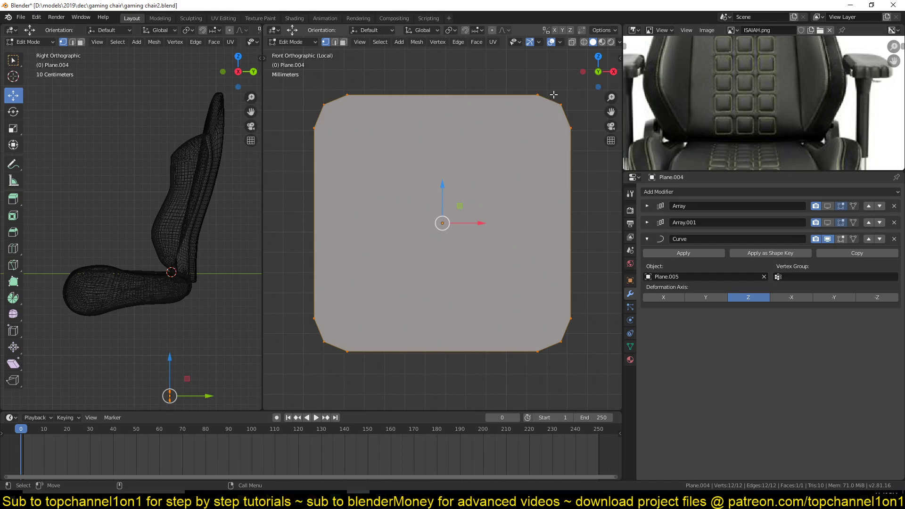
pyautogui.press('i')
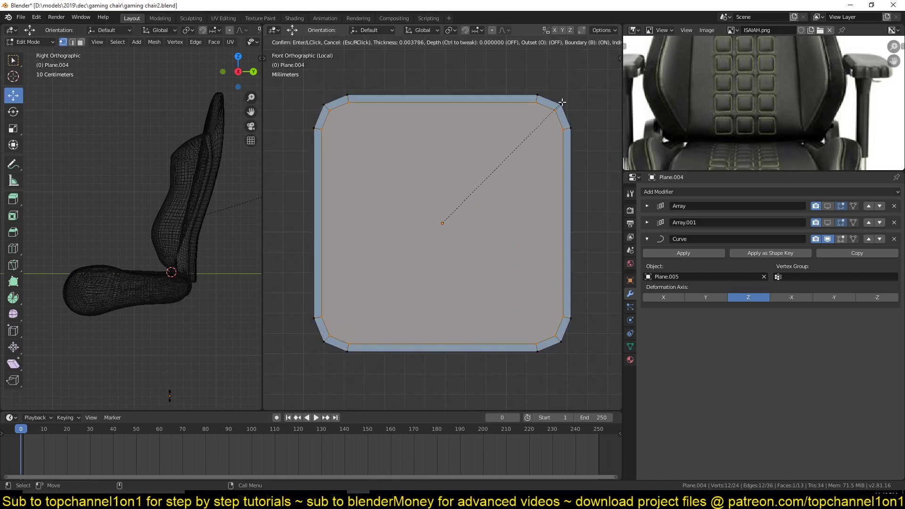
pyautogui.click(562, 102)
# Extrude the inset face and offset it along its normals to give the square a raised center.
pyautogui.moveTo(563, 102); pyautogui.dragTo(518, 128, button='middle')
pyautogui.press('e')
pyautogui.rightClick(548, 106)
pyautogui.hotkey('alt', 's')
pyautogui.click(558, 97)
# Add a single loop cut around the extruded side walls of the square.
pyautogui.hotkey('ctrl', 'r')
pyautogui.click(565, 77)
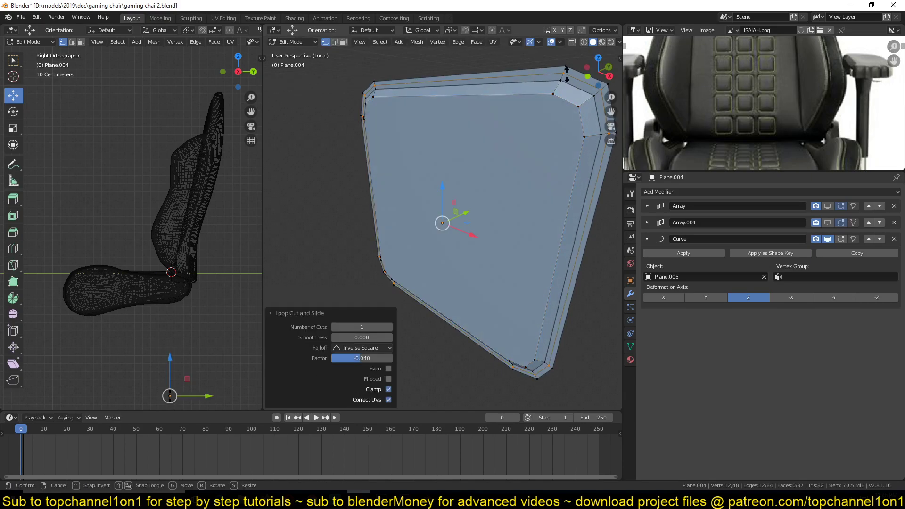
pyautogui.press('Tab')
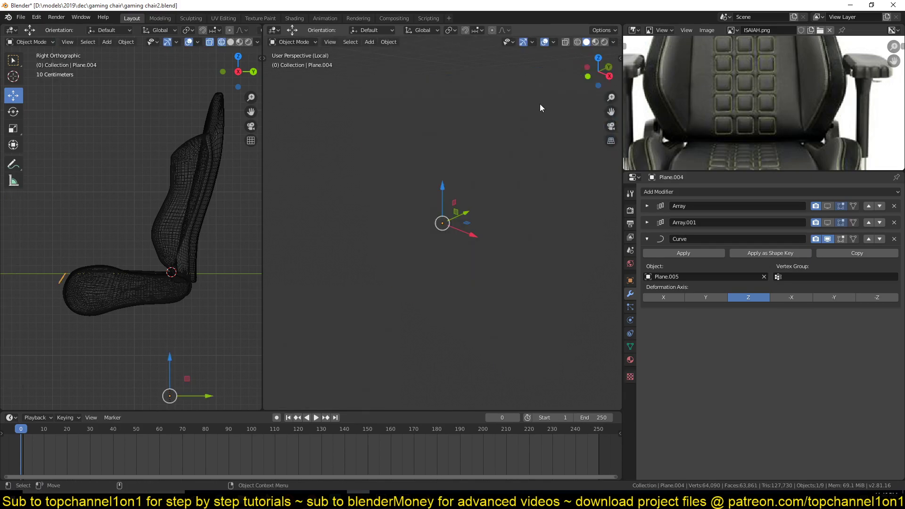
# Inset the square's large front face again and shrink/fatten it by about 0.00046 m along its normals.
pyautogui.press('Tab')
pyautogui.press('3')
pyautogui.click(528, 111)
pyautogui.press('i')
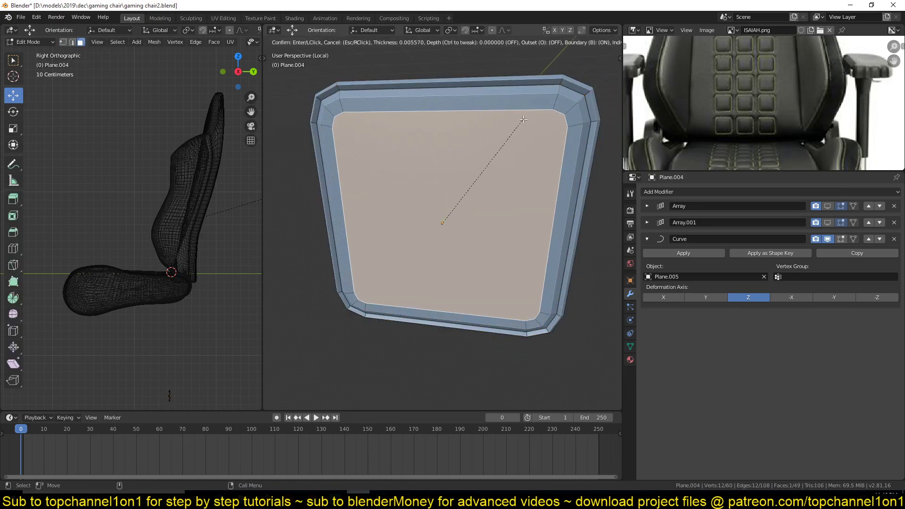
pyautogui.click(526, 113)
pyautogui.hotkey('alt', 's')
pyautogui.click(531, 111)
pyautogui.moveTo(530, 112); pyautogui.dragTo(542, 112, button='middle')
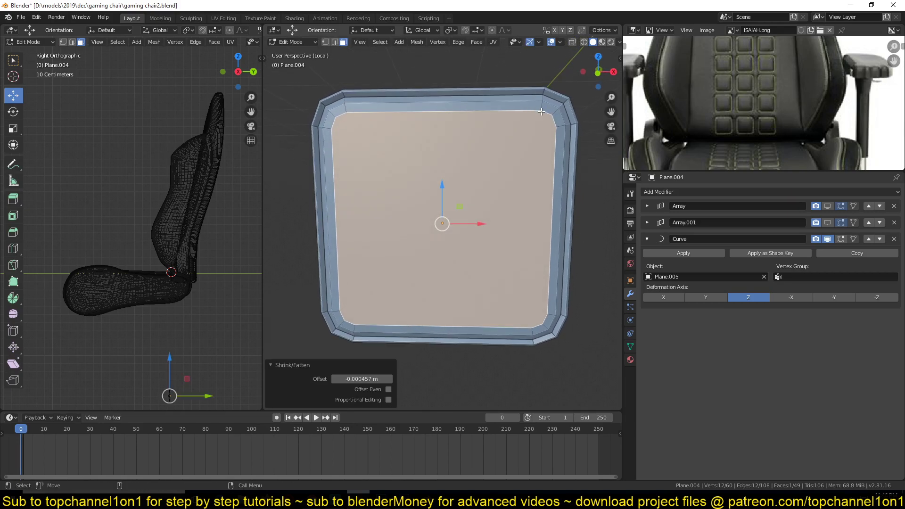
# Connect the upper and lower corner vertices of the inner face with two vertical edges, one near each side.
pyautogui.press('1')
pyautogui.click(541, 110)
pyautogui.keyDown('shift'); pyautogui.click(528, 309); pyautogui.keyUp('shift')
pyautogui.keyDown('shift'); pyautogui.click(526, 313); pyautogui.keyUp('shift')
pyautogui.keyDown('shift'); pyautogui.click(524, 316); pyautogui.keyUp('shift')
pyautogui.click(347, 124)
pyautogui.keyDown('shift'); pyautogui.click(360, 318); pyautogui.keyUp('shift')
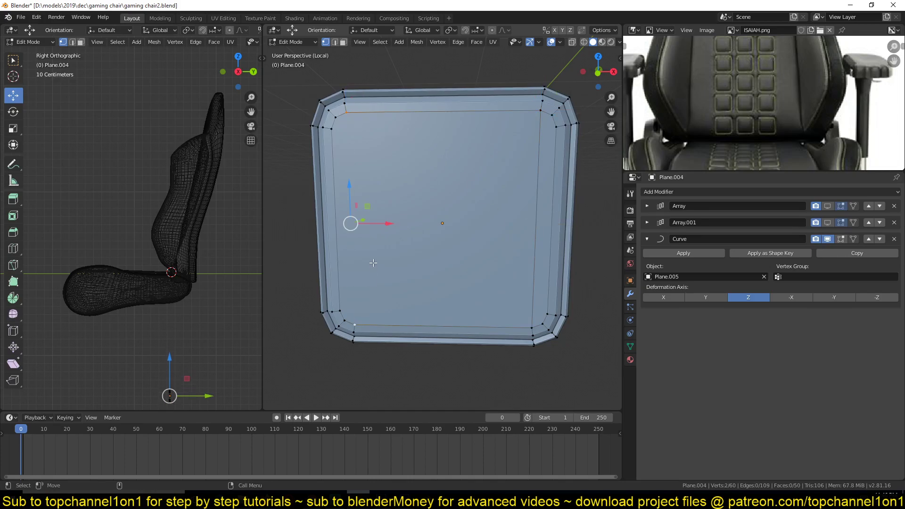
# Connect the side corner vertices of the inner face with two horizontal edges across it, near its upper and lower ends.
pyautogui.click(341, 298)
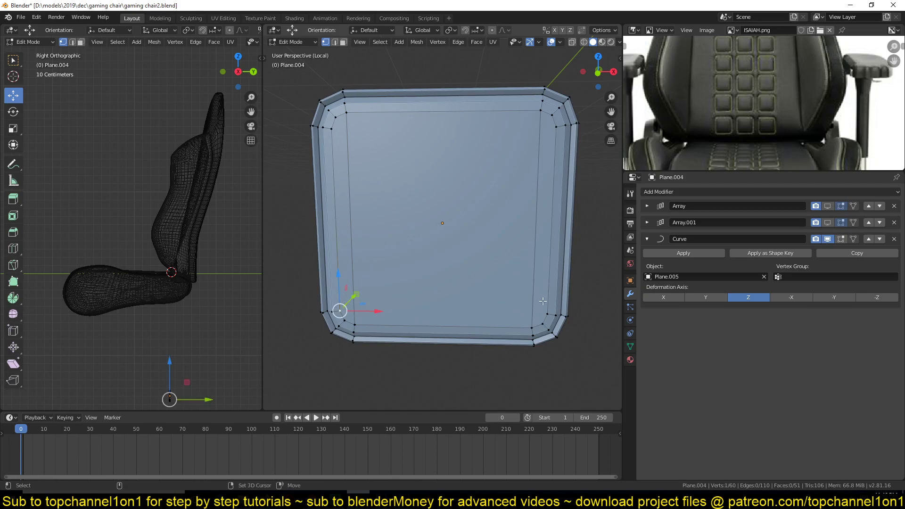
pyautogui.click(539, 133)
pyautogui.click(543, 141)
pyautogui.keyDown('shift'); pyautogui.click(343, 142); pyautogui.keyUp('shift')
pyautogui.hotkey('alt', 'a')
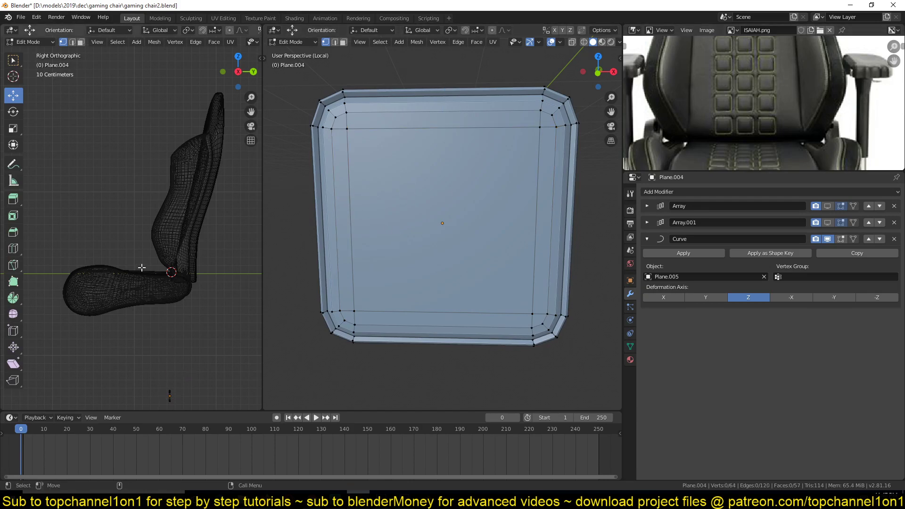
# Add two evenly spaced horizontal loop cuts across the middle of the square.
pyautogui.scroll(3, 107, 305)
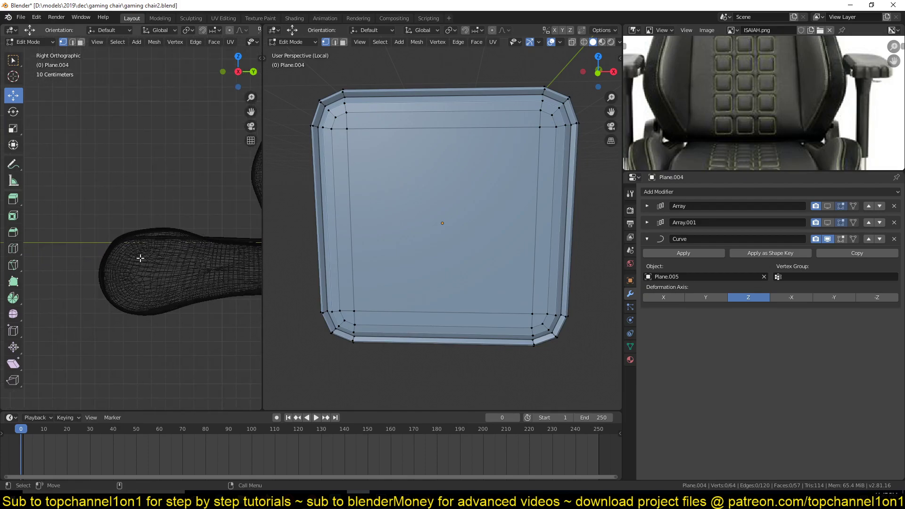
pyautogui.hotkey('ctrl', 'r')
pyautogui.scroll(1, 341, 210)
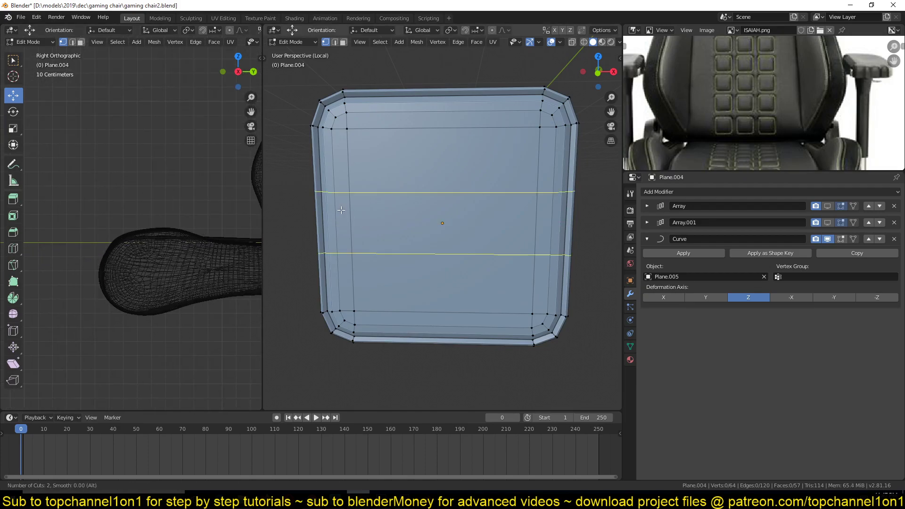